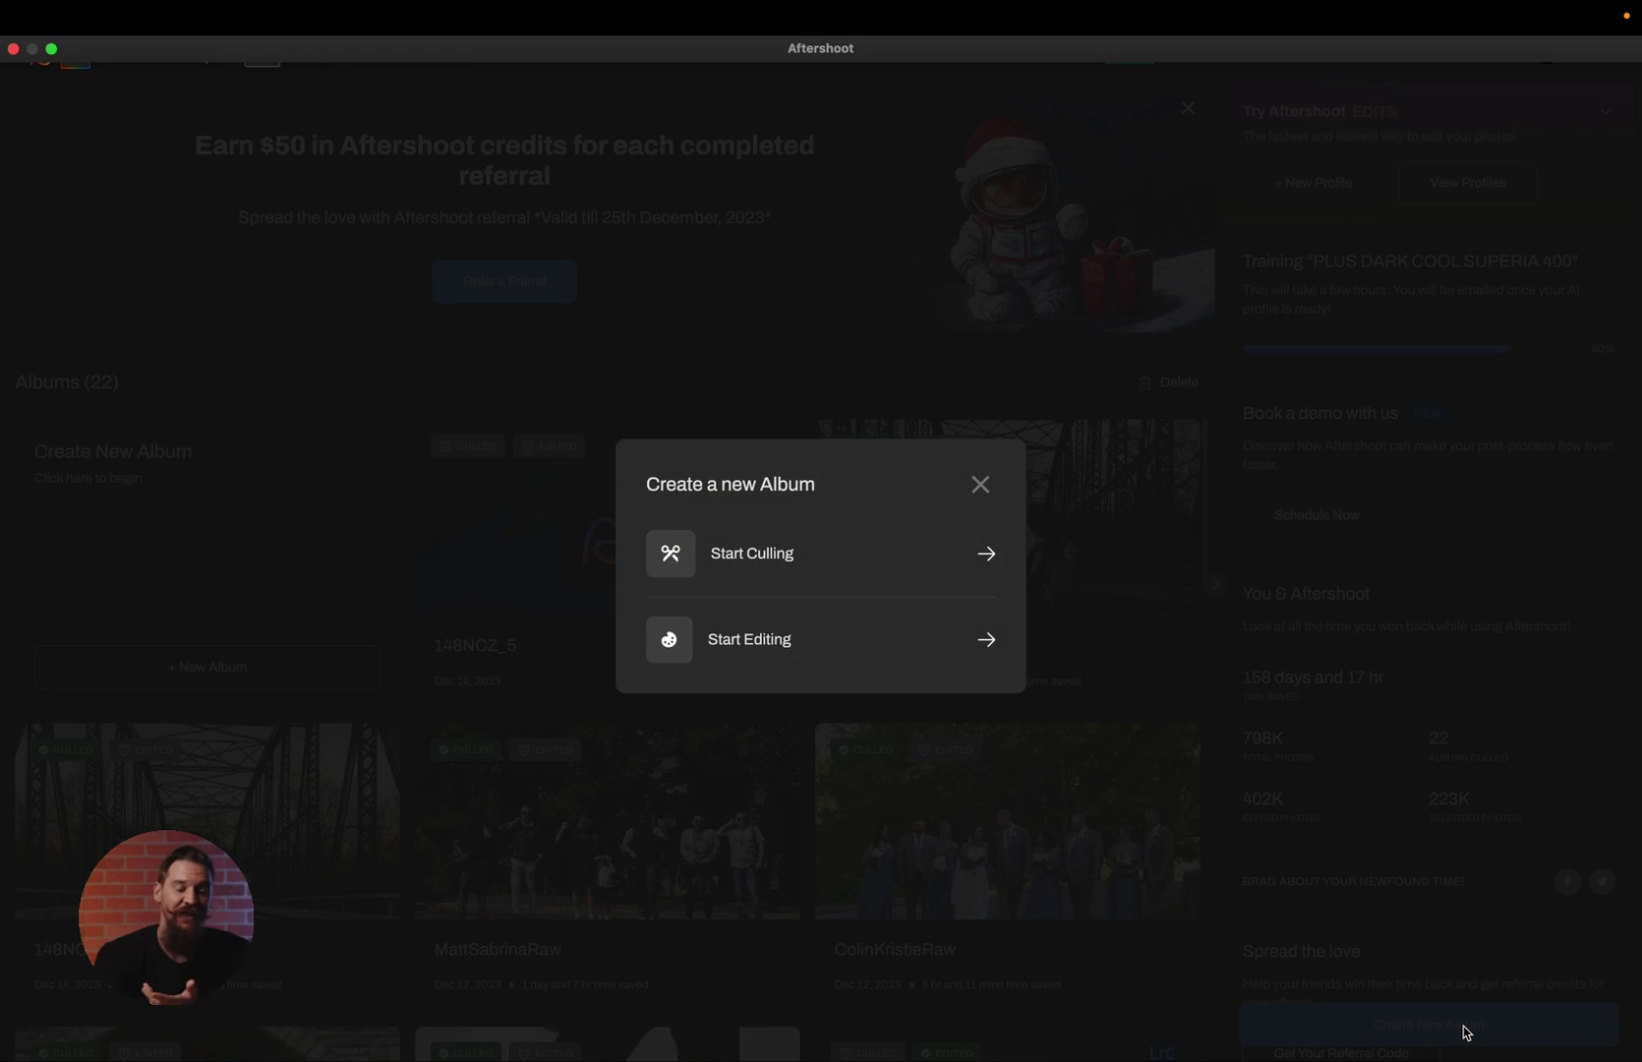
Create a new culling album and import the 617 NEF photos from the 148NCZ_5 folder
left_click(779, 571)
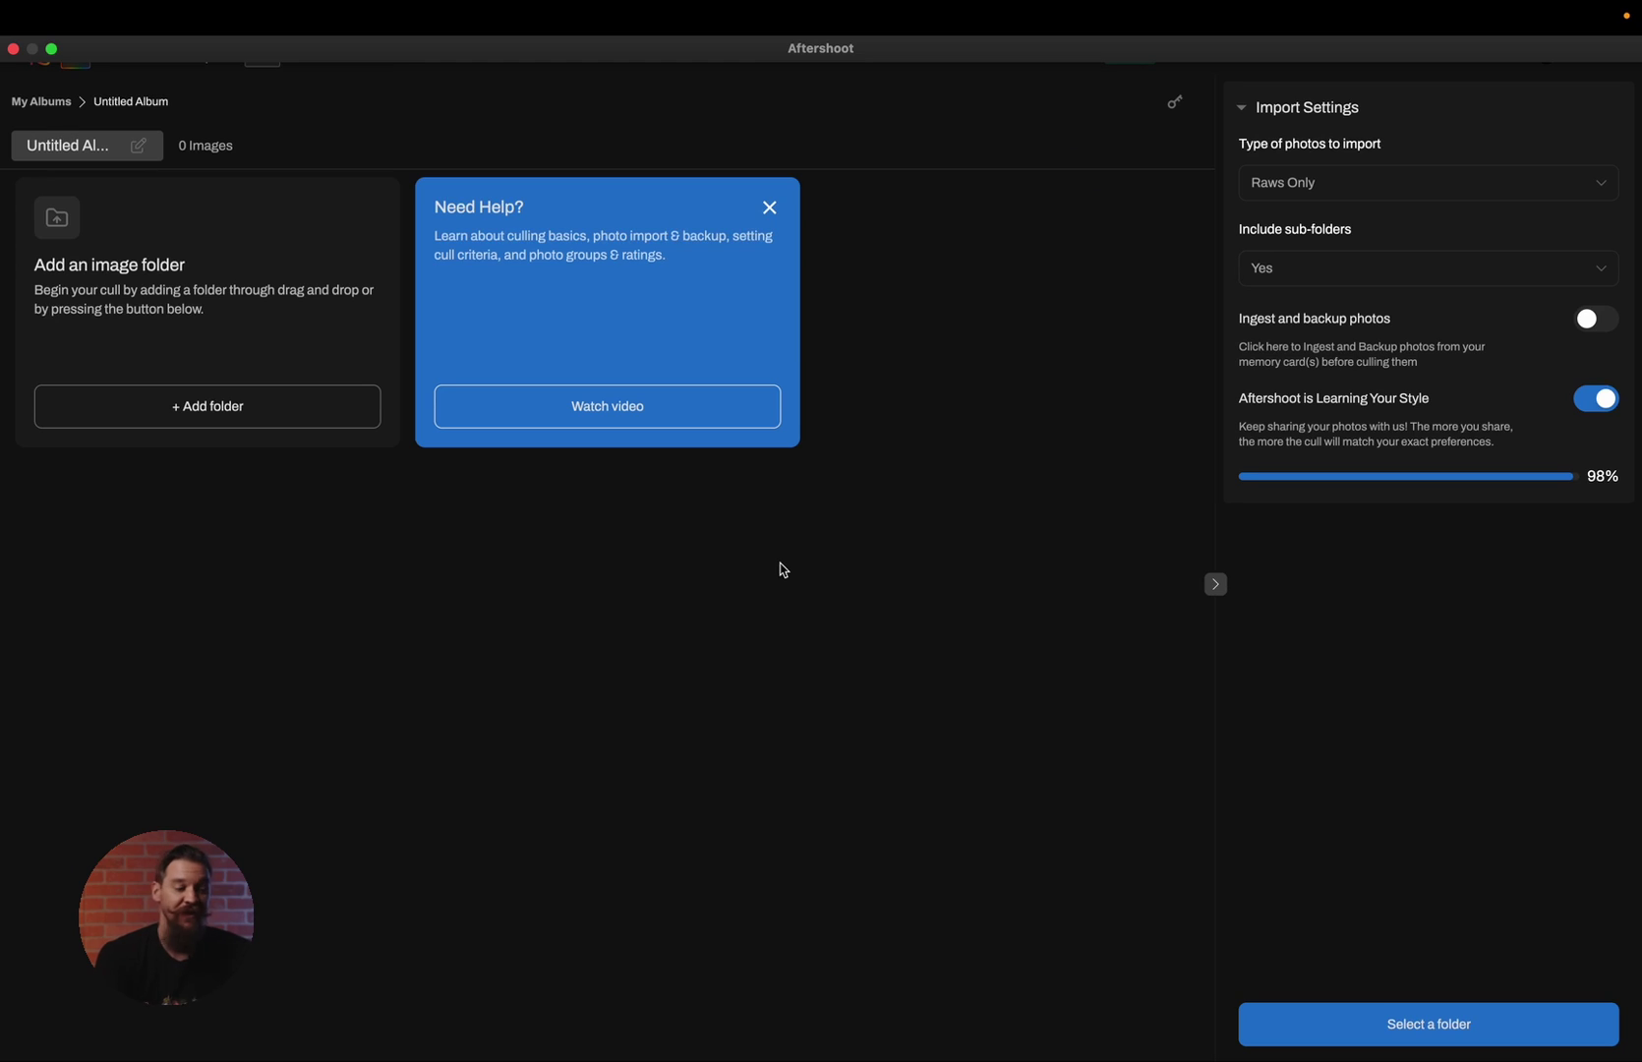
left_click(192, 392)
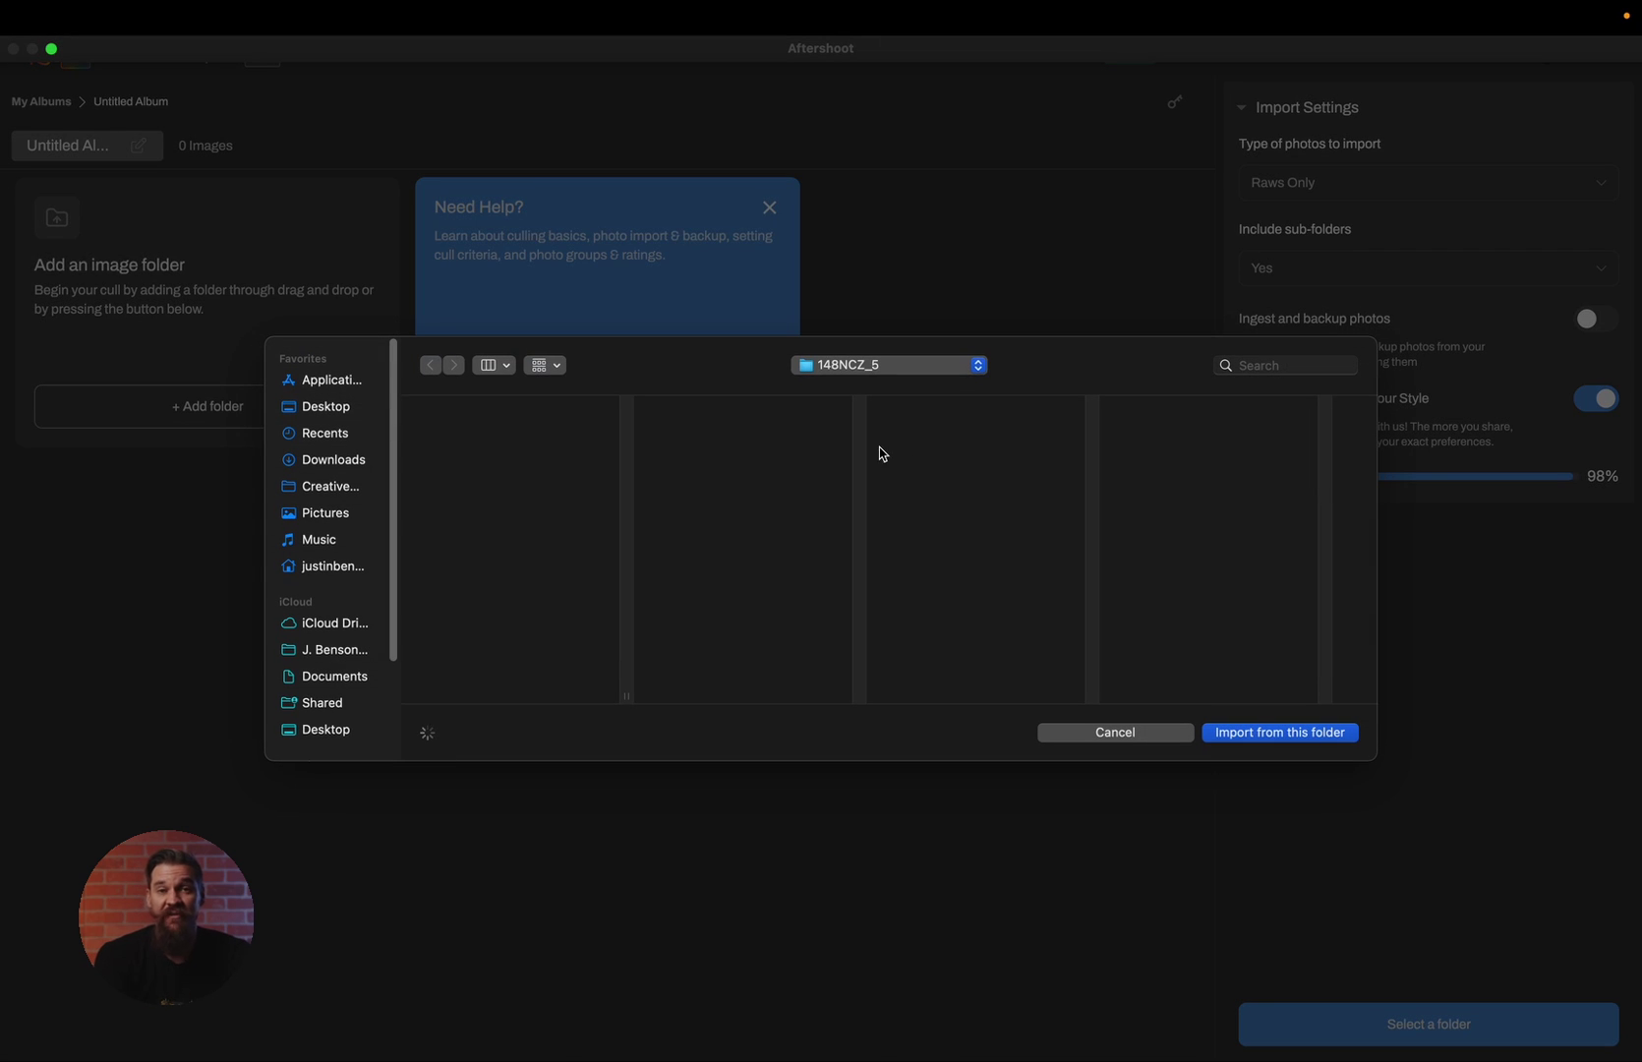
left_click(1343, 733)
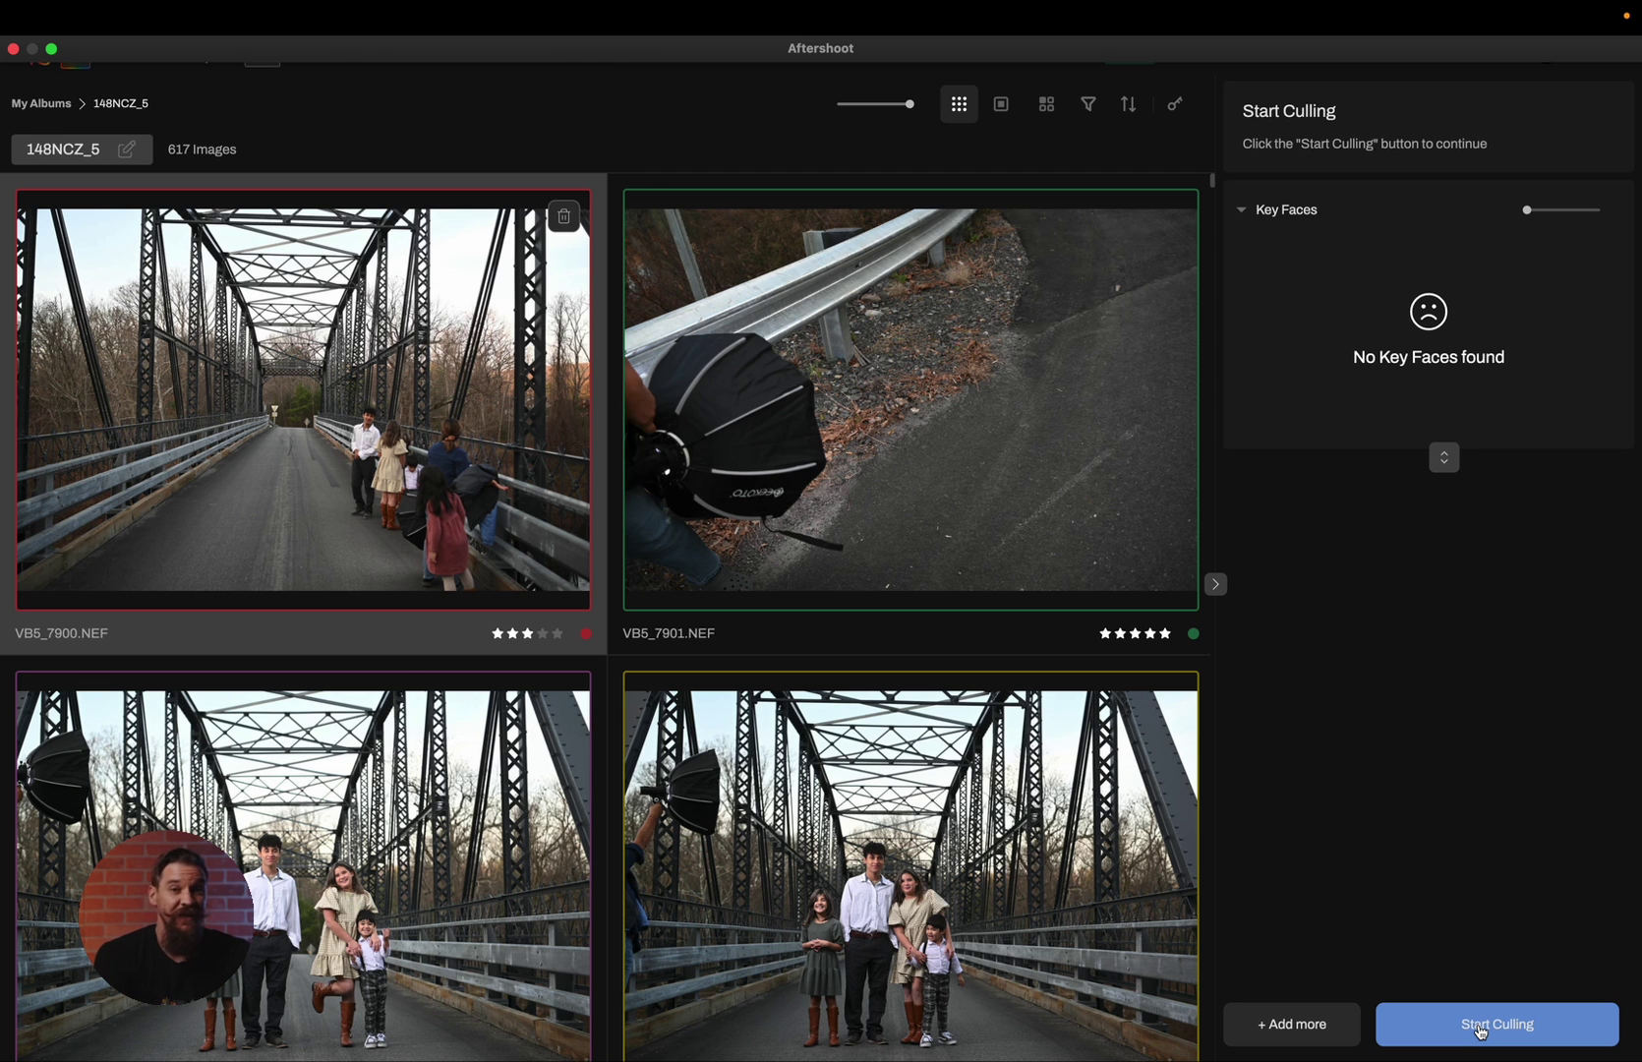
Begin culling the album using the AI-Assisted Culling type
left_click(1480, 1030)
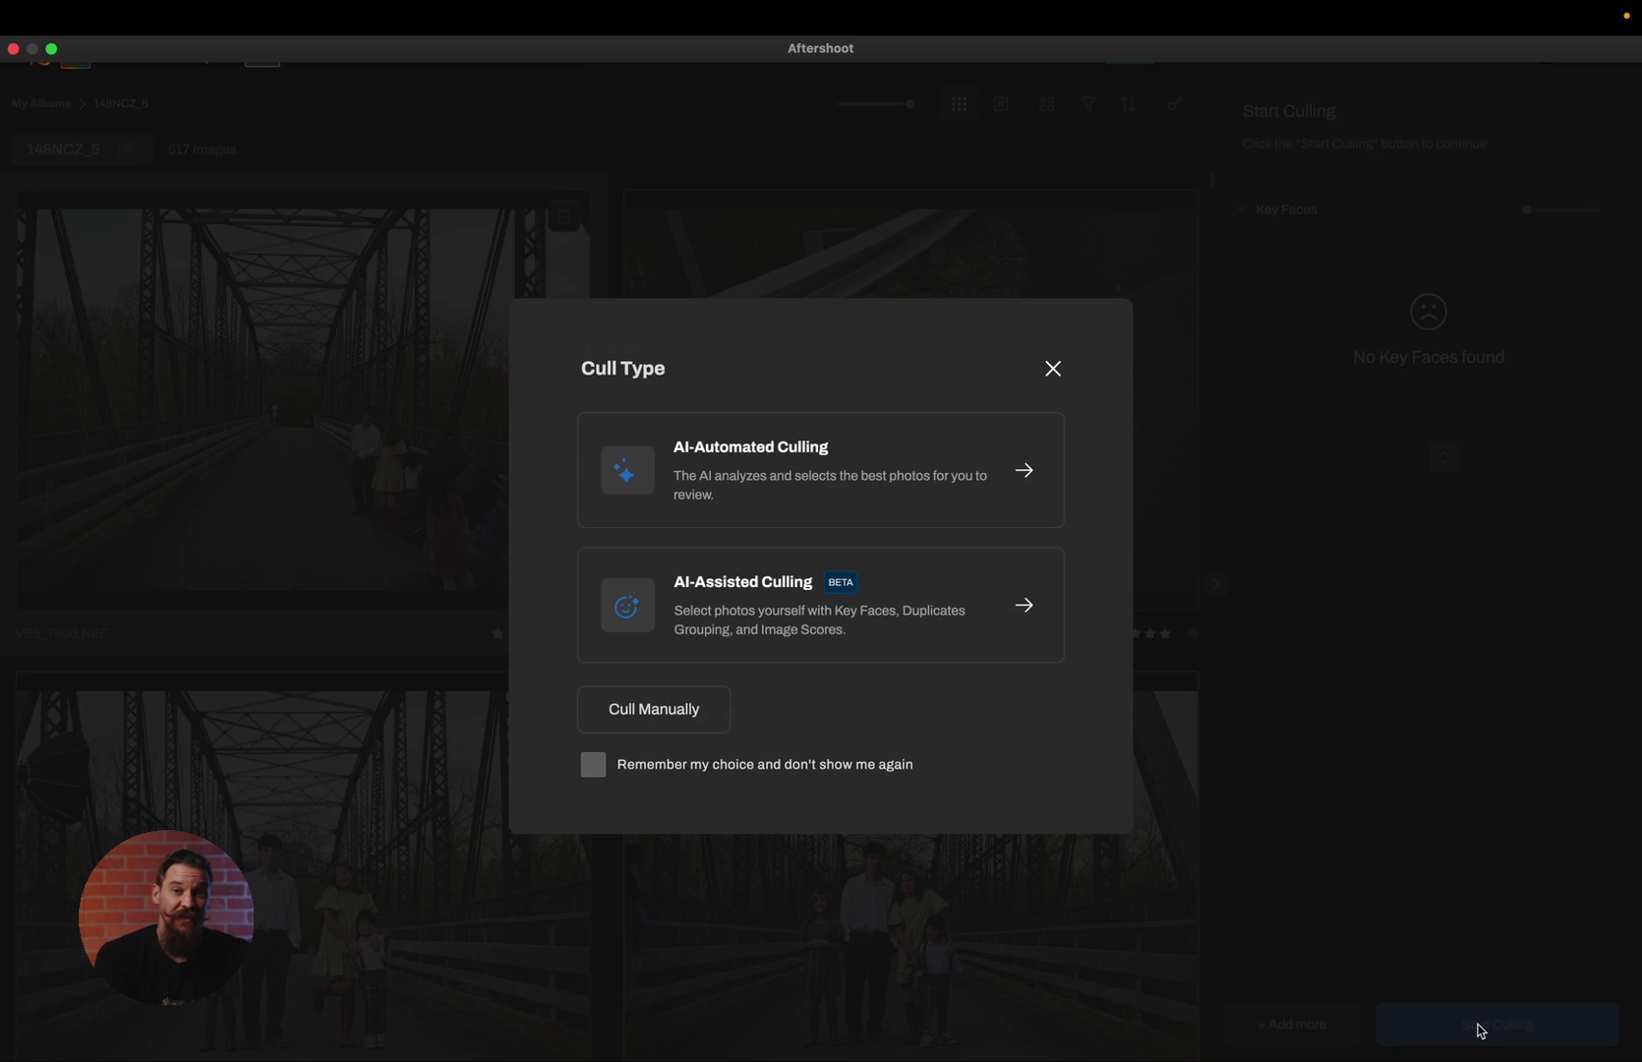
left_click(876, 620)
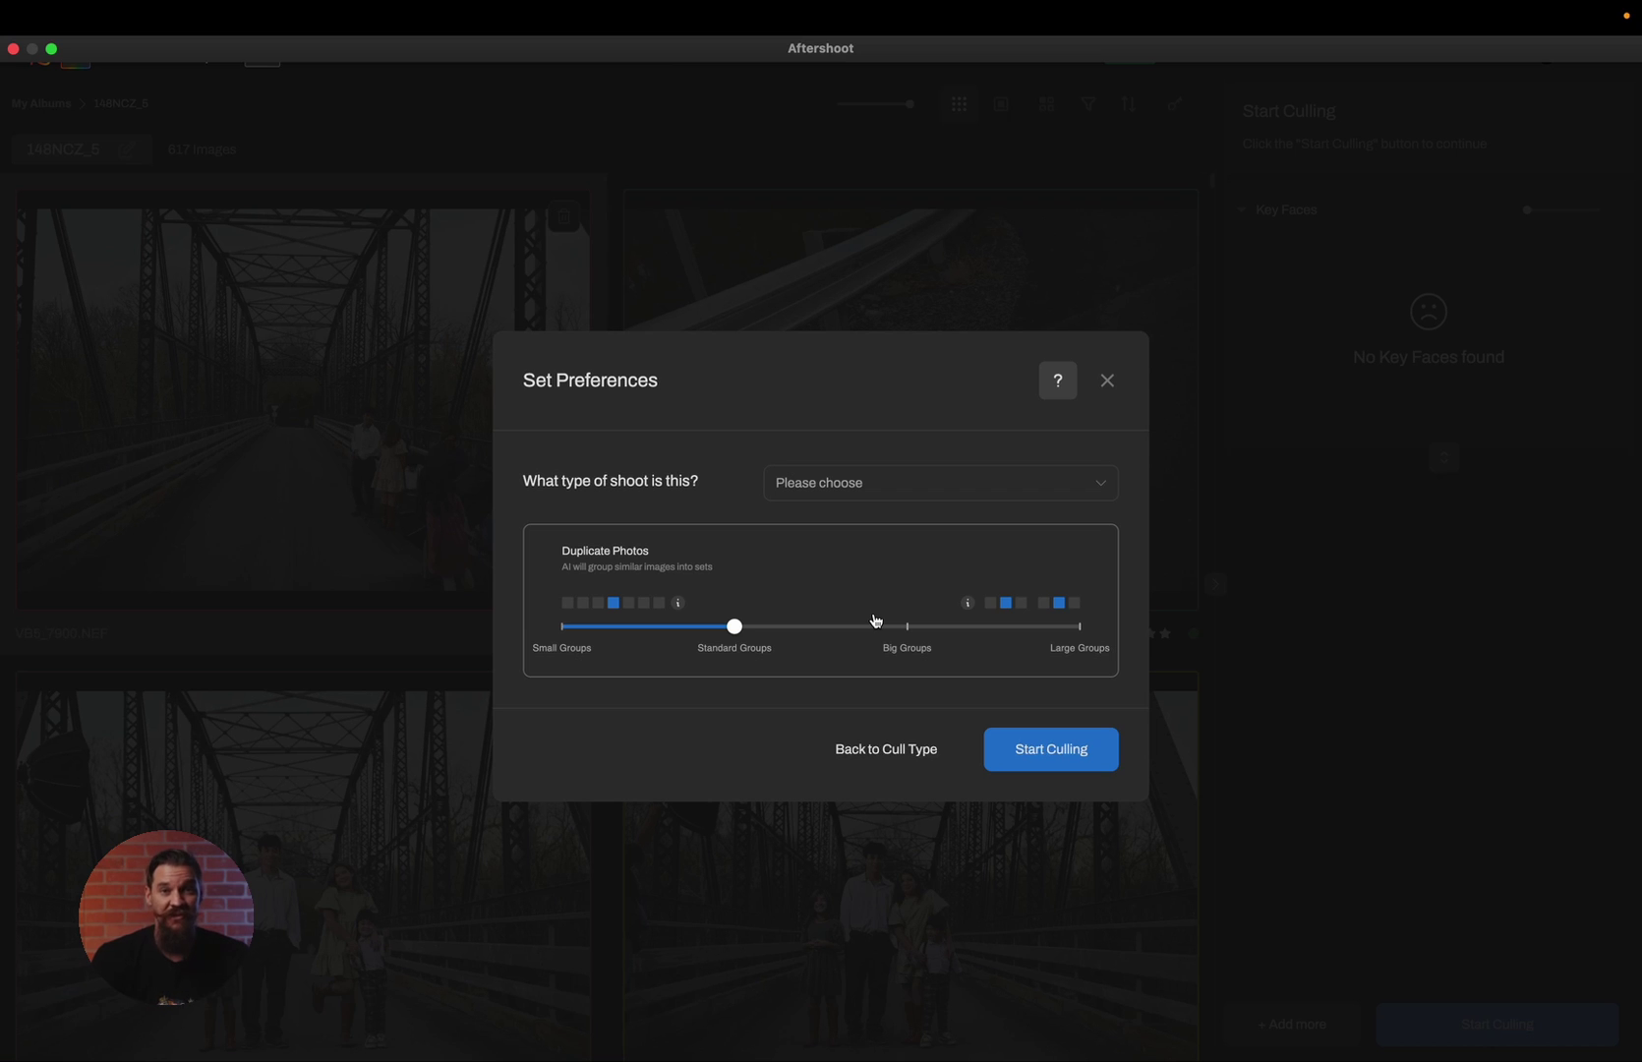
Choose Portrait & Headshots as the shoot type and run the cull
left_click(923, 484)
left_click(915, 613)
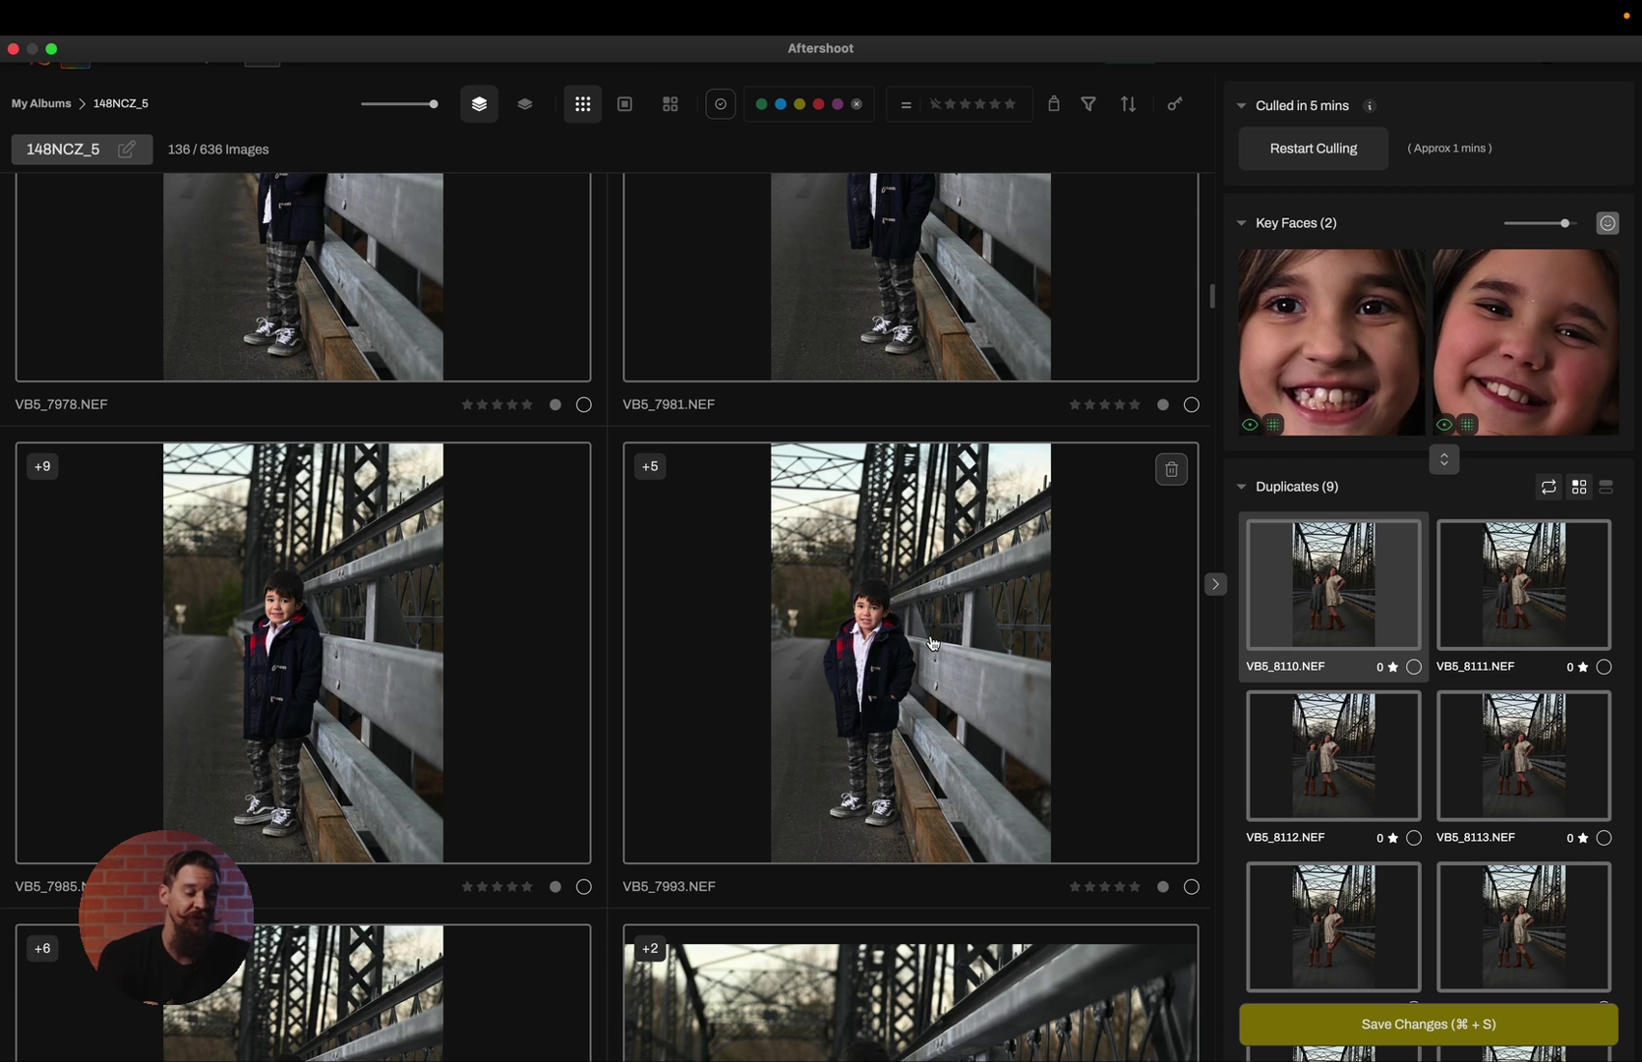
Select VB5_7993 from its duplicate stack, rate it five stars green, and view it alone
left_click(932, 644)
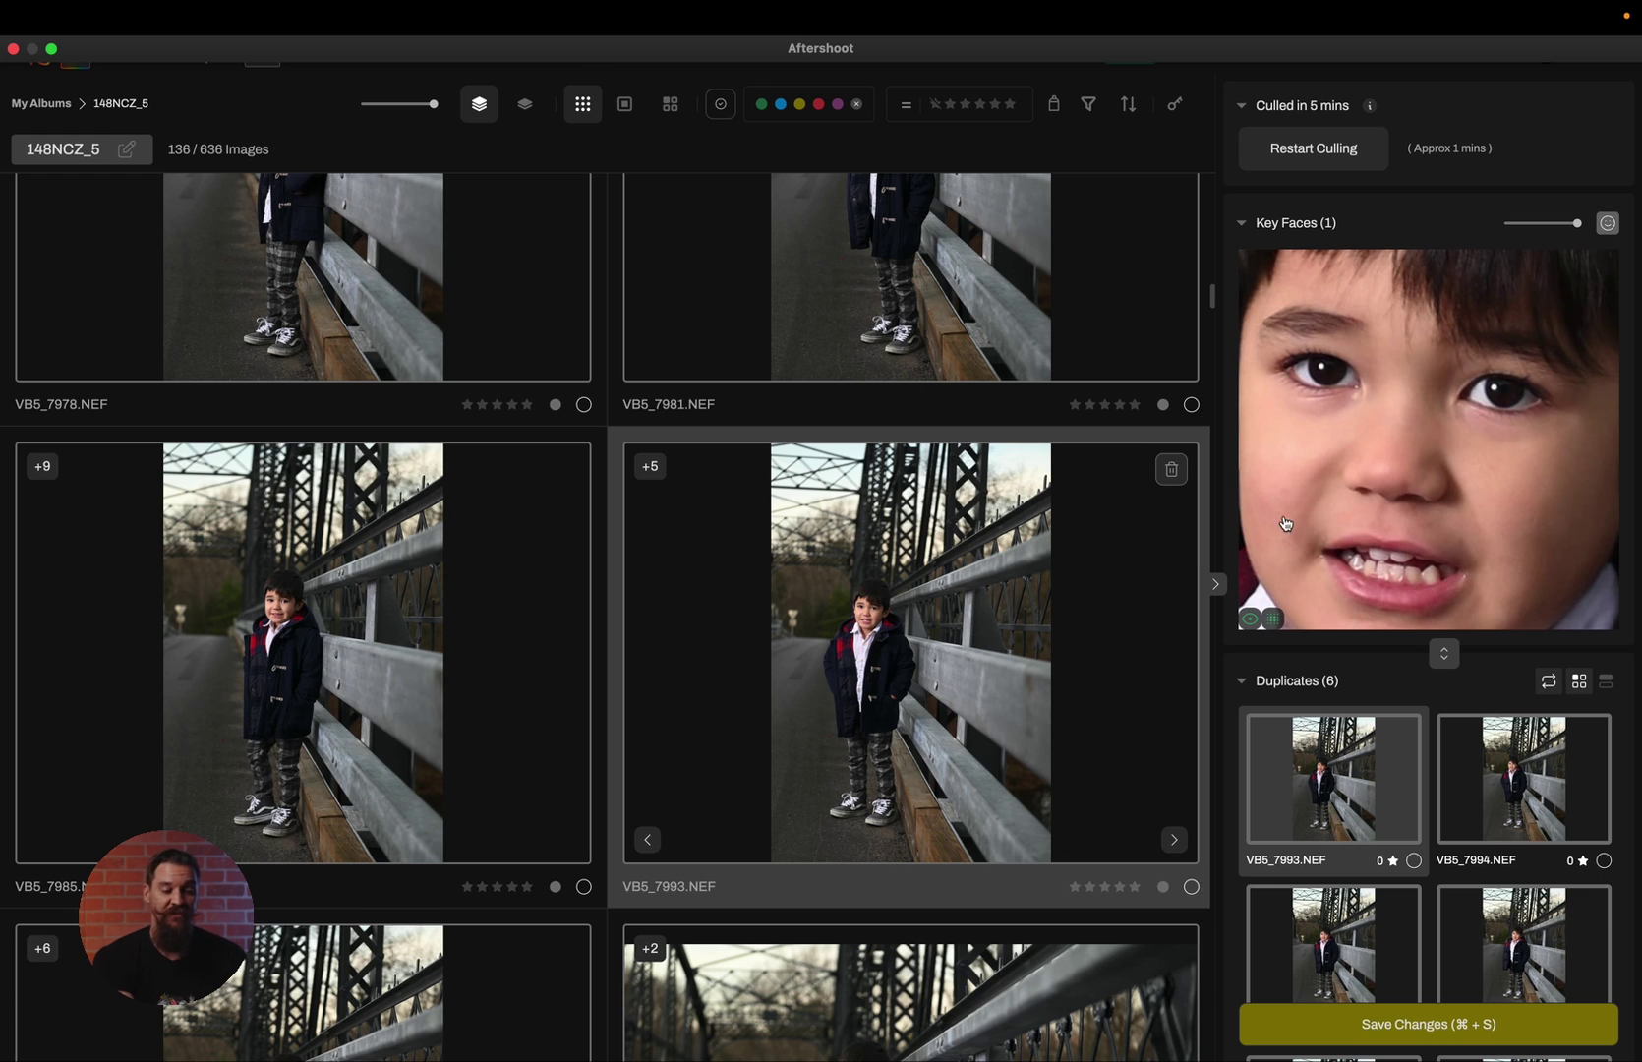
mouse_move(1247, 623)
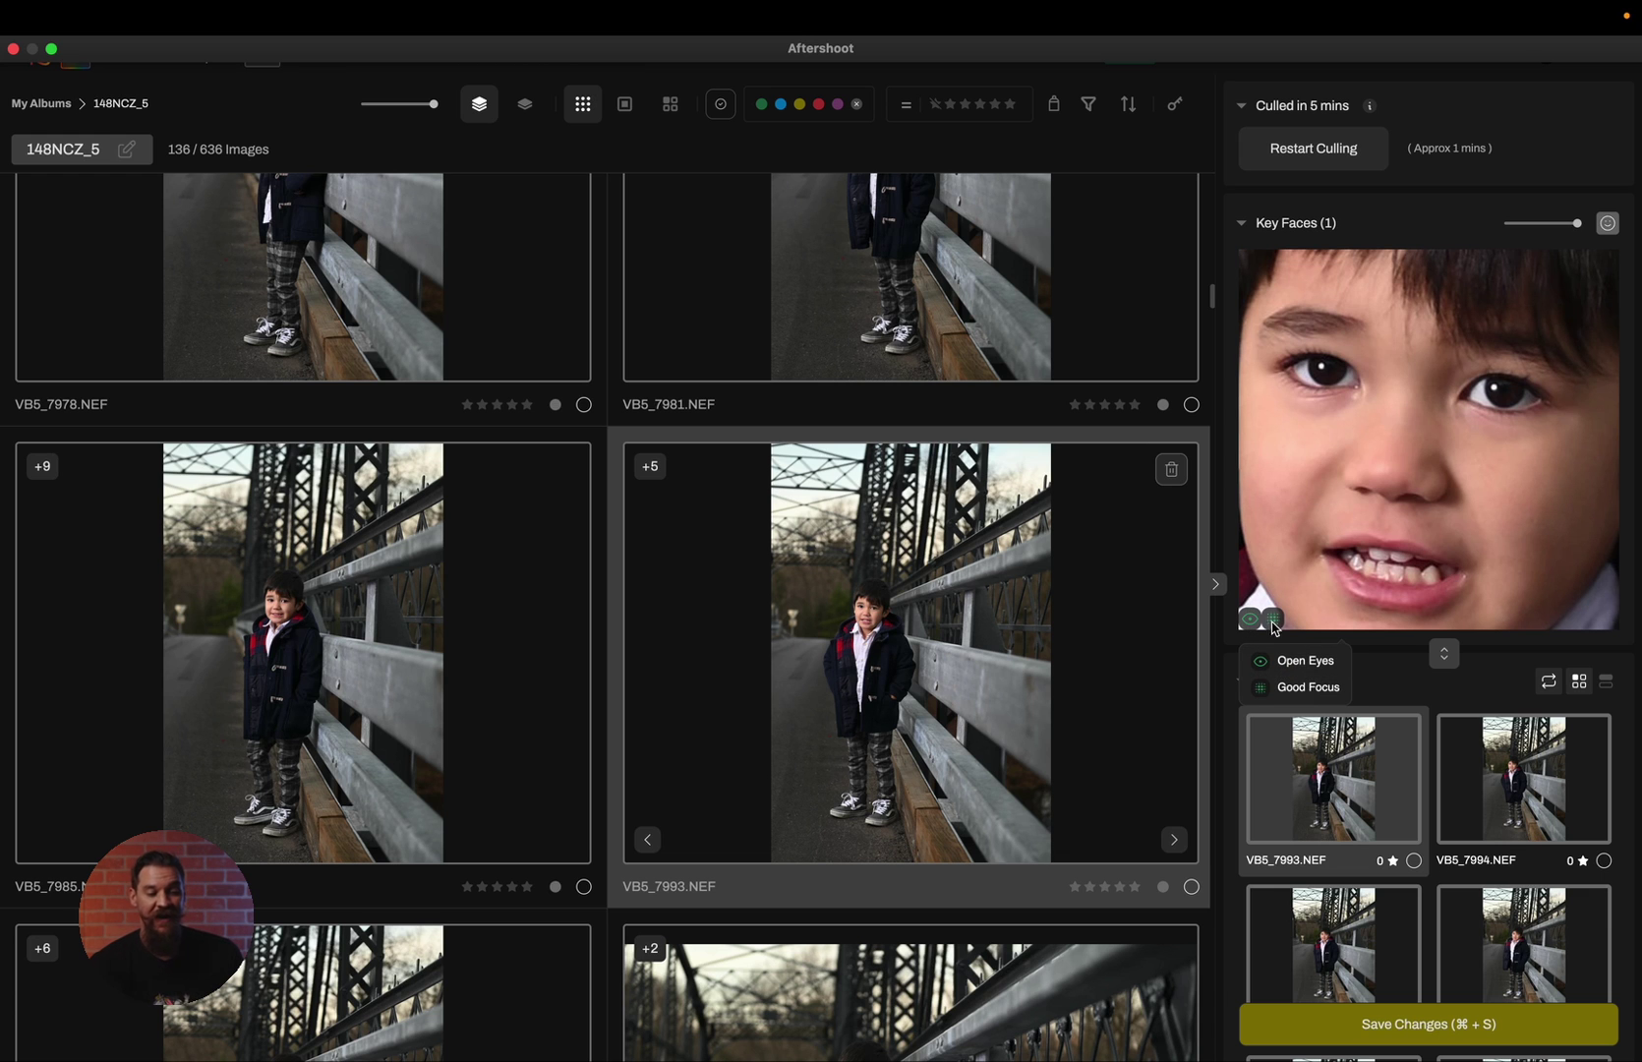
scroll(1377, 654, "down", 5)
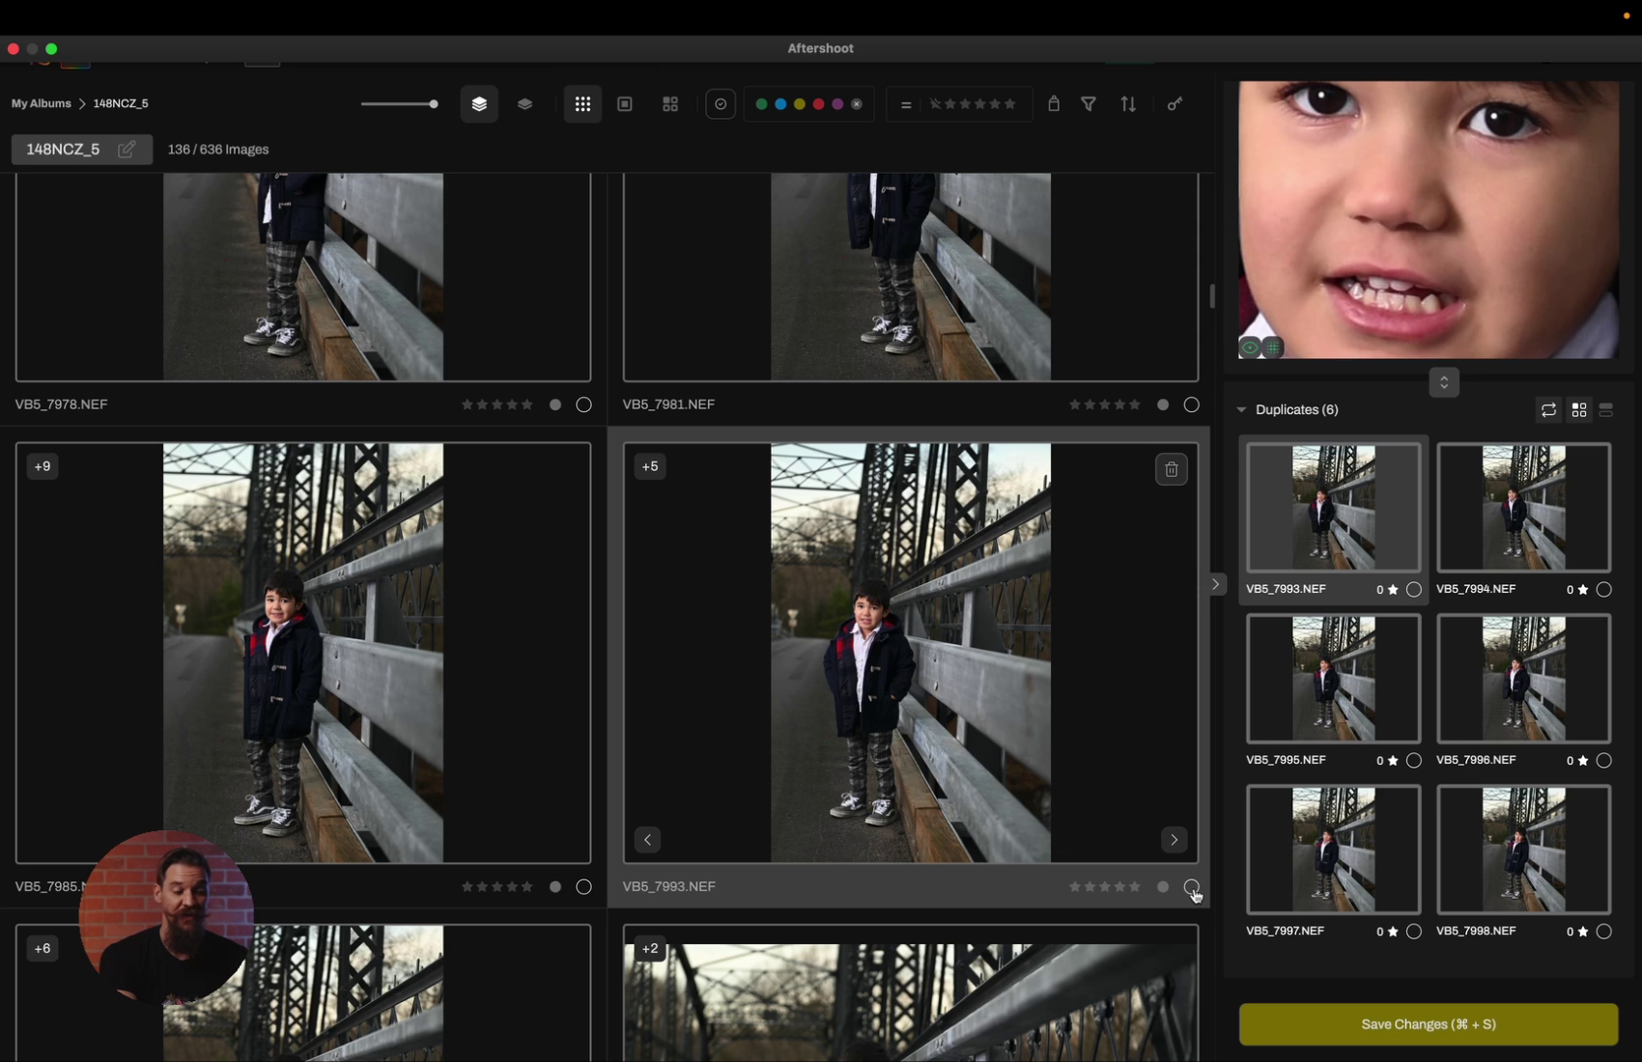
left_click(1191, 888)
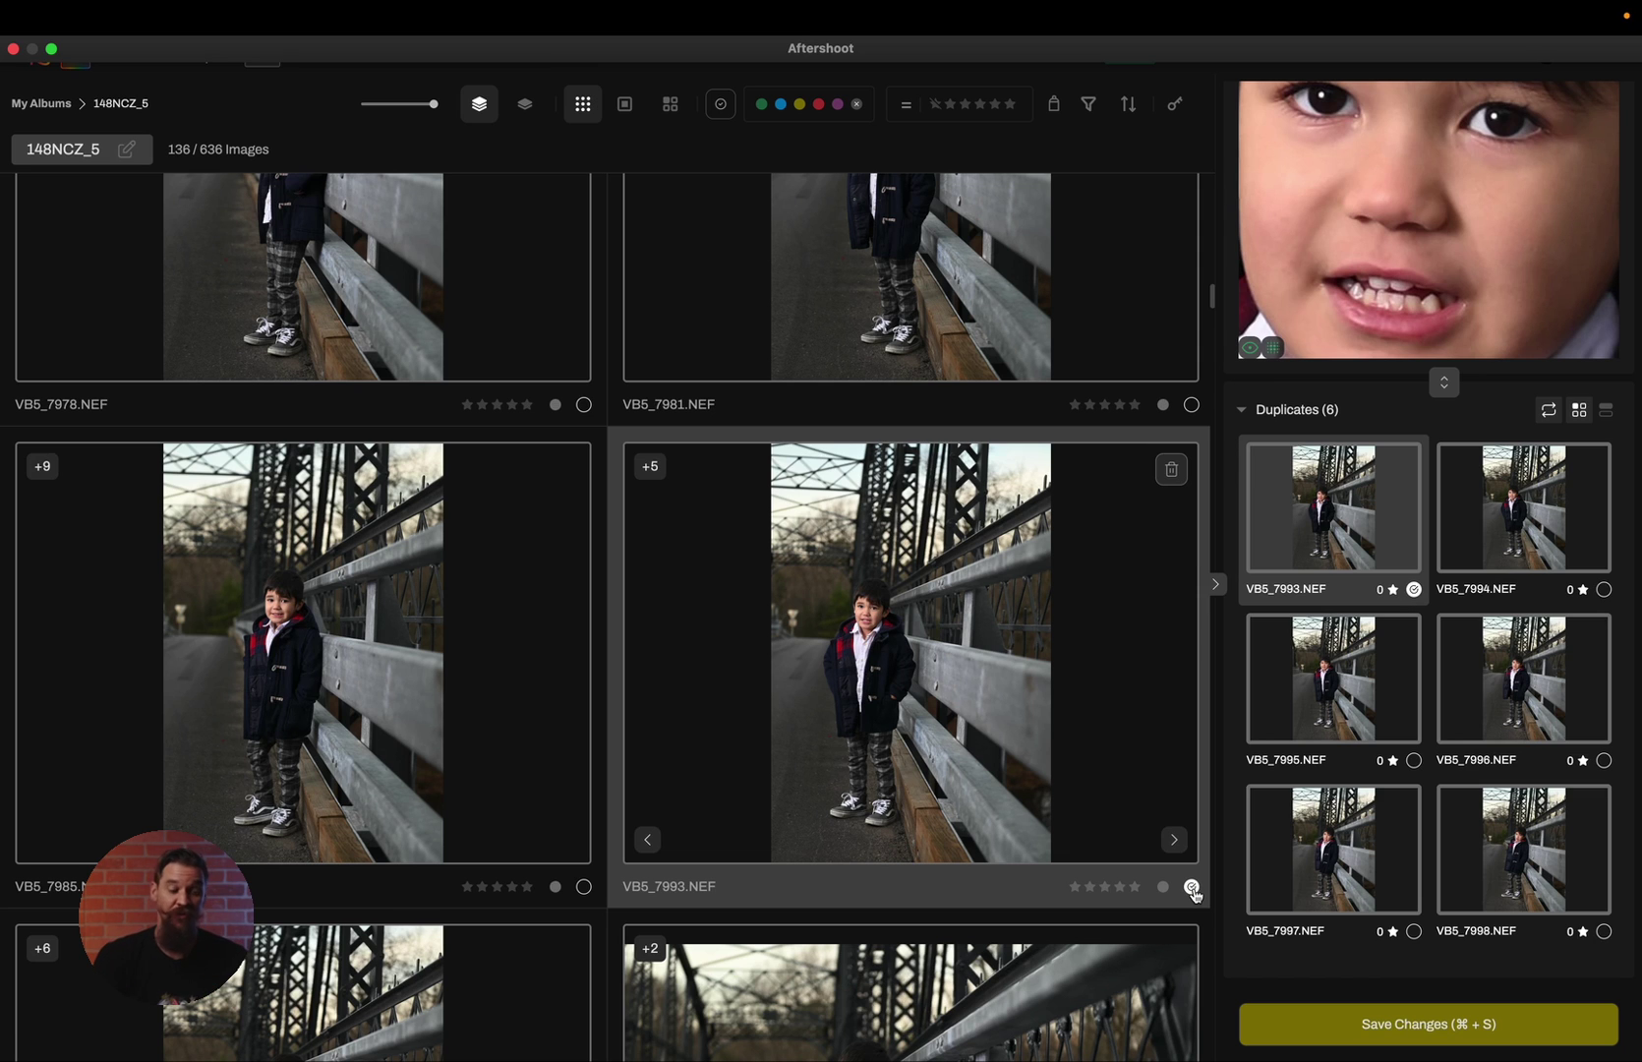
key("5")
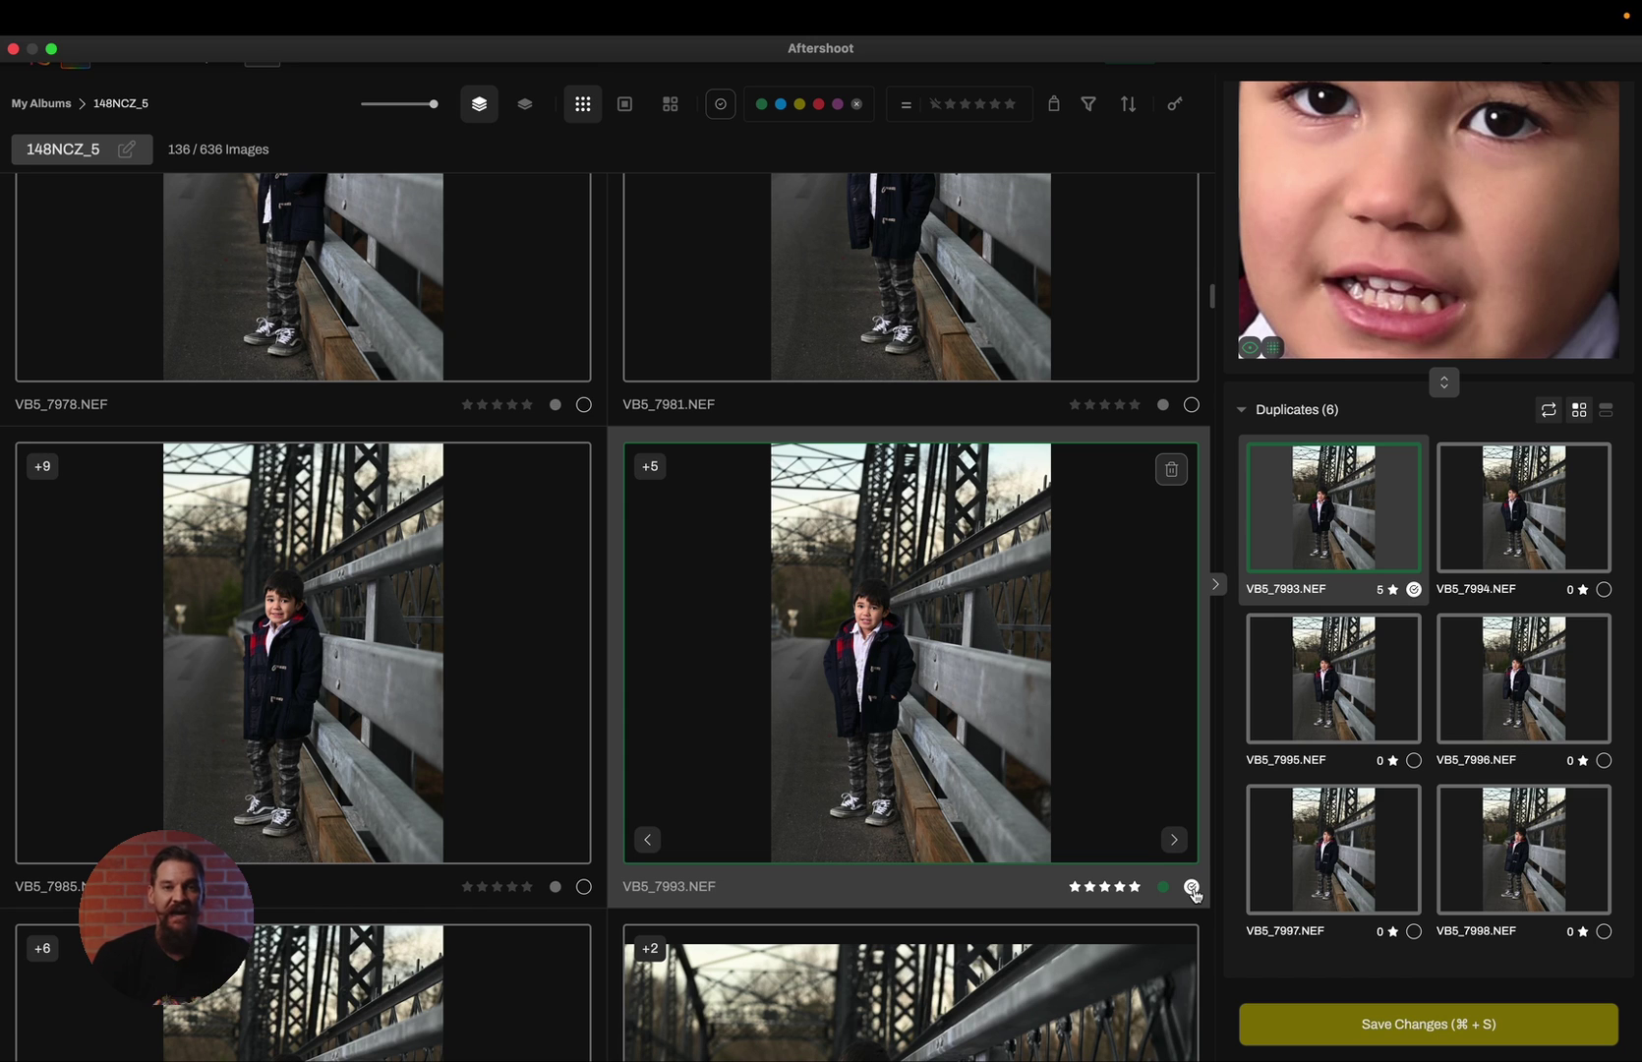
key("Return")
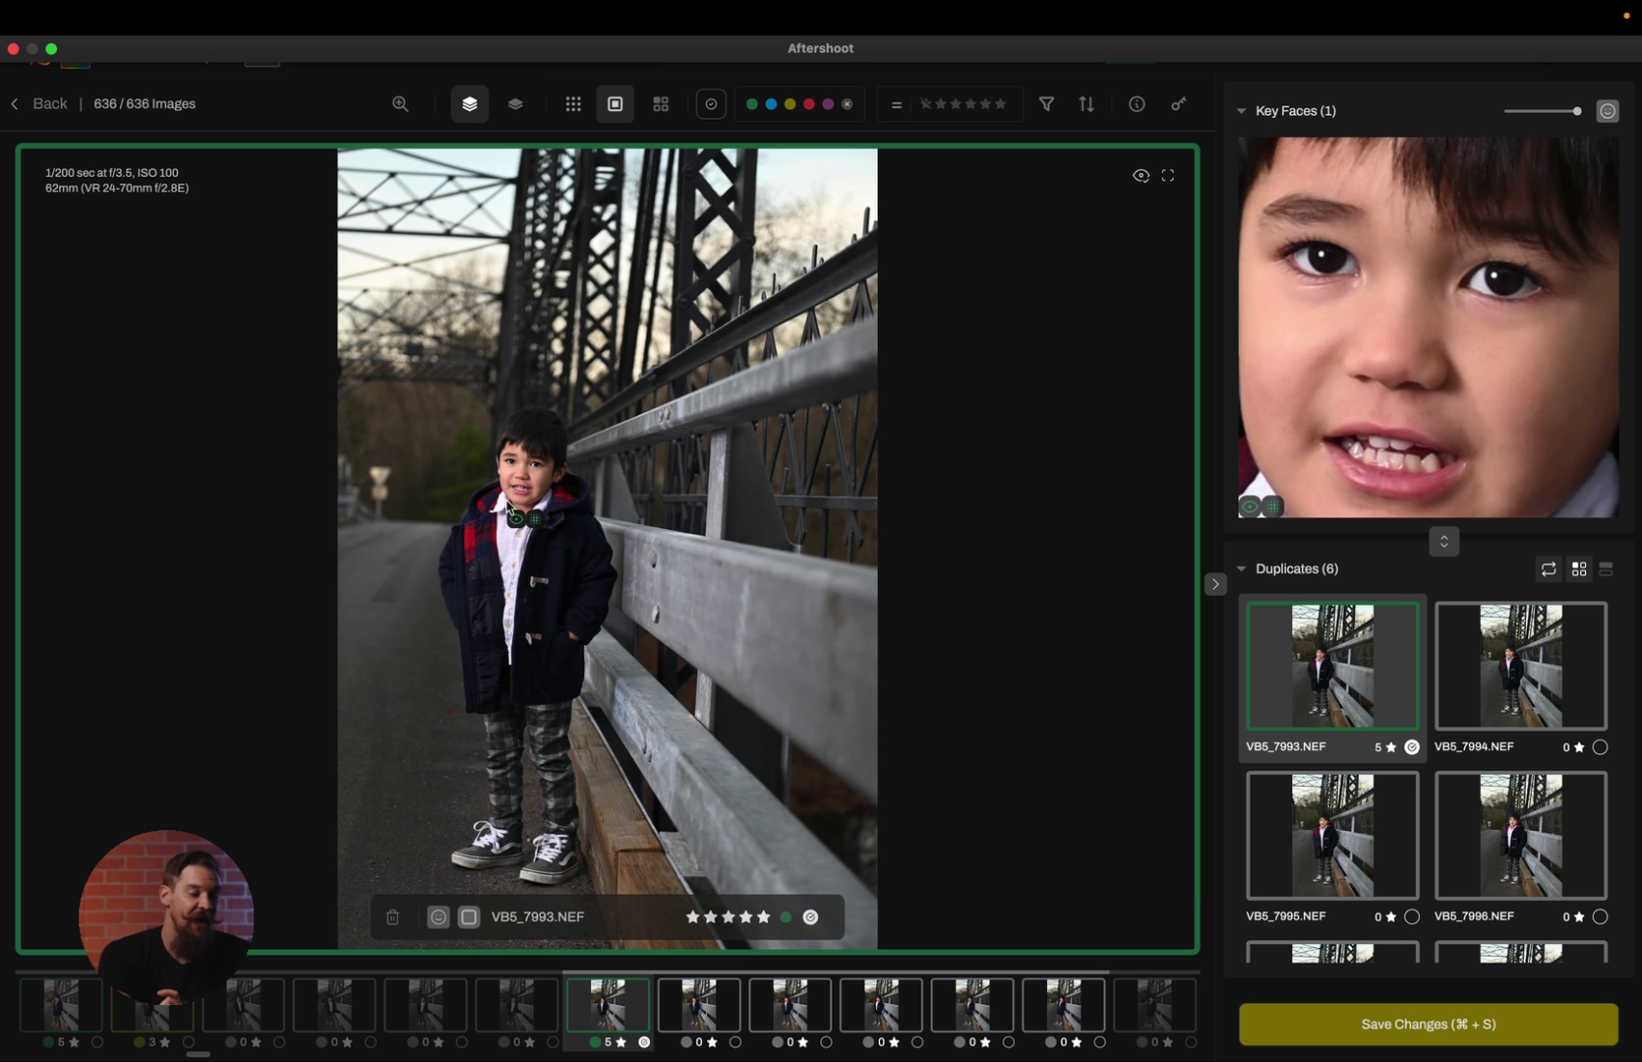
Move two stacks ahead to VB5_8006, select it, and compare its three duplicates in Survey Mode
mouse_move(512, 525)
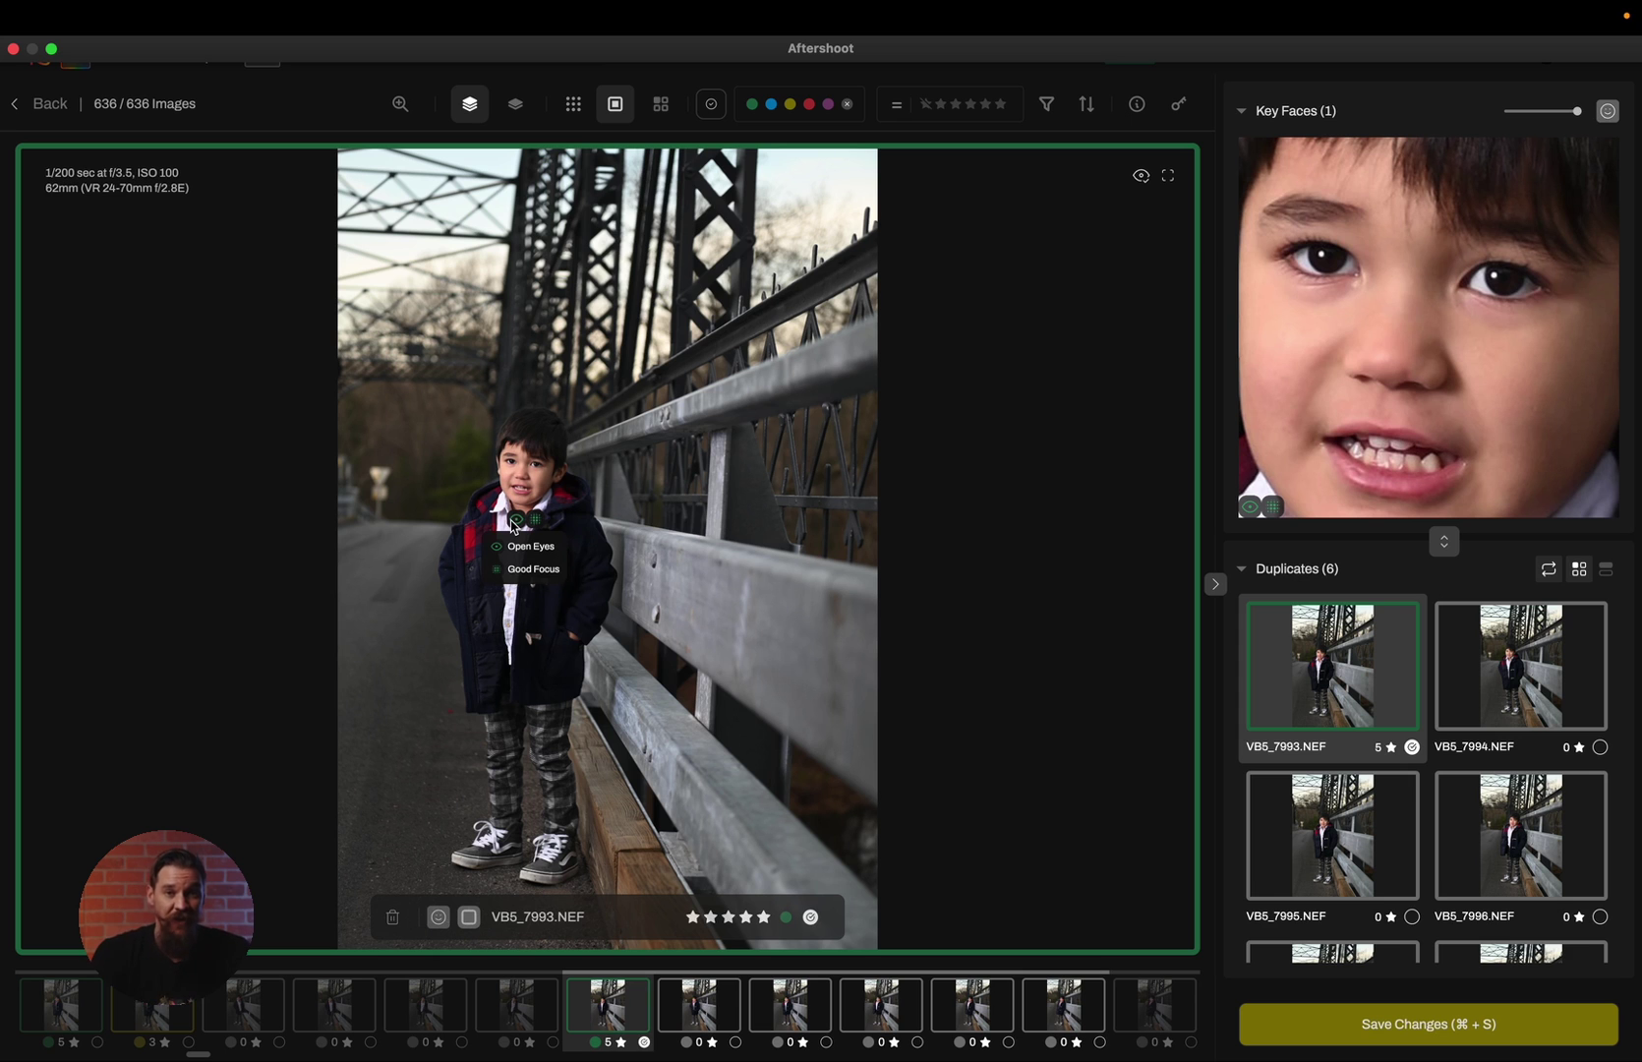
key("Right")
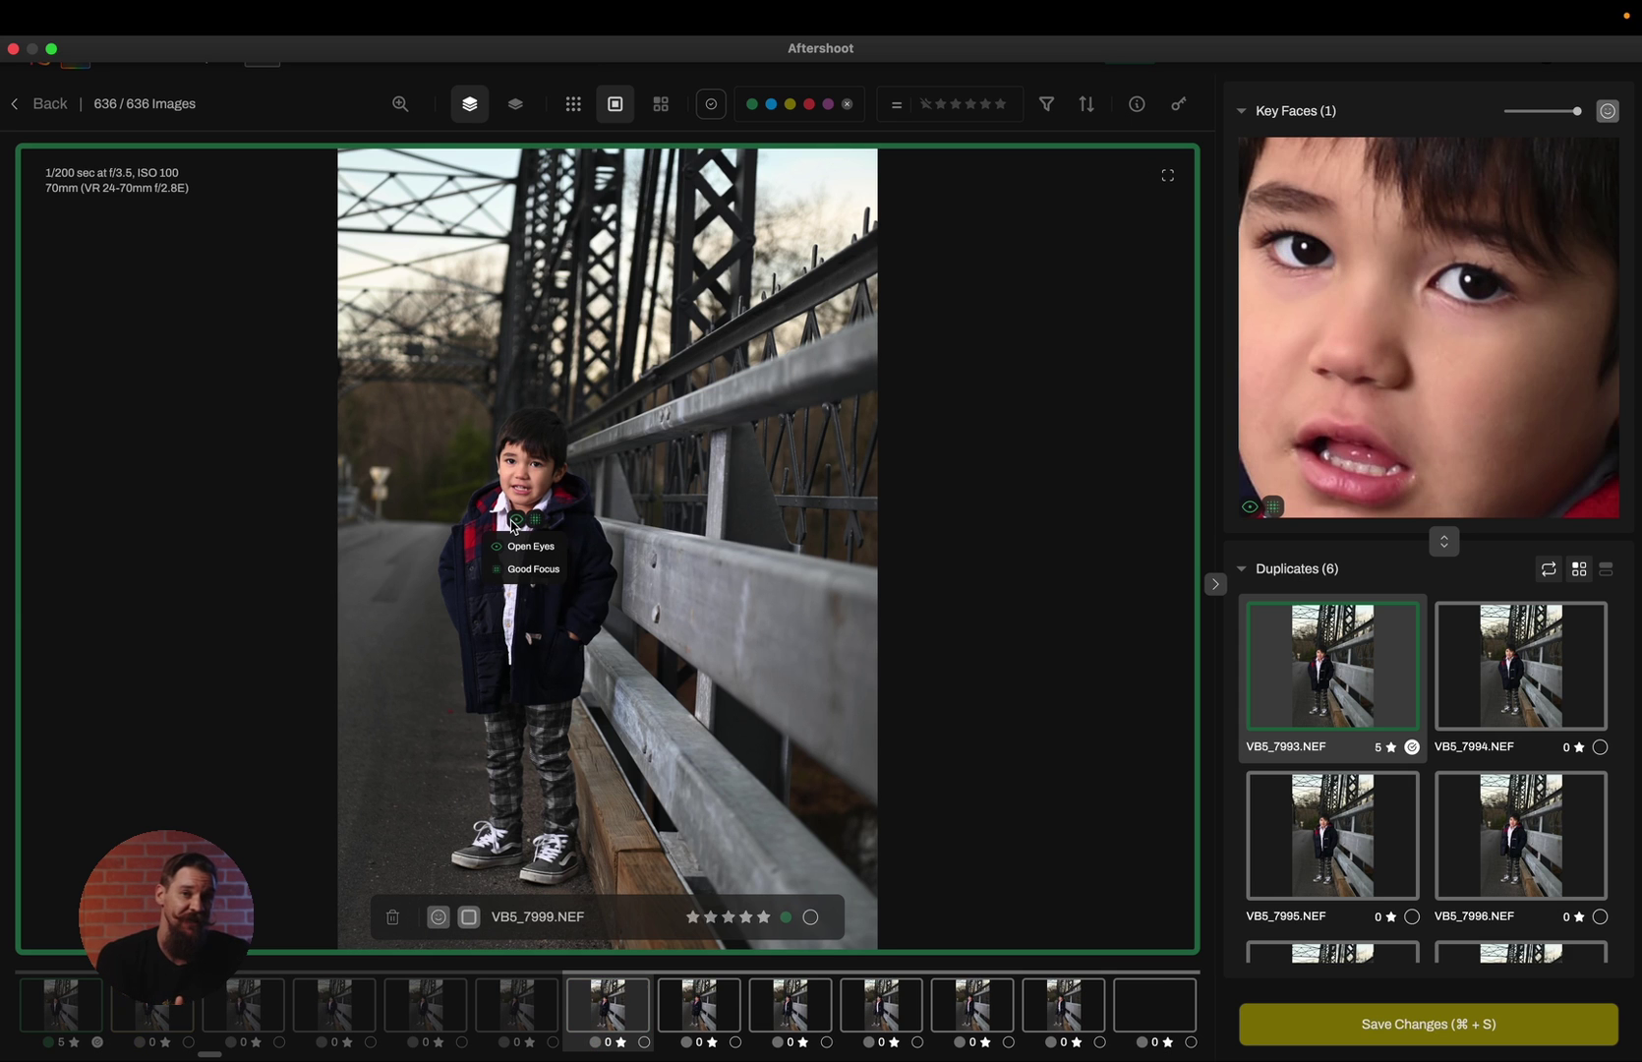
key("Right")
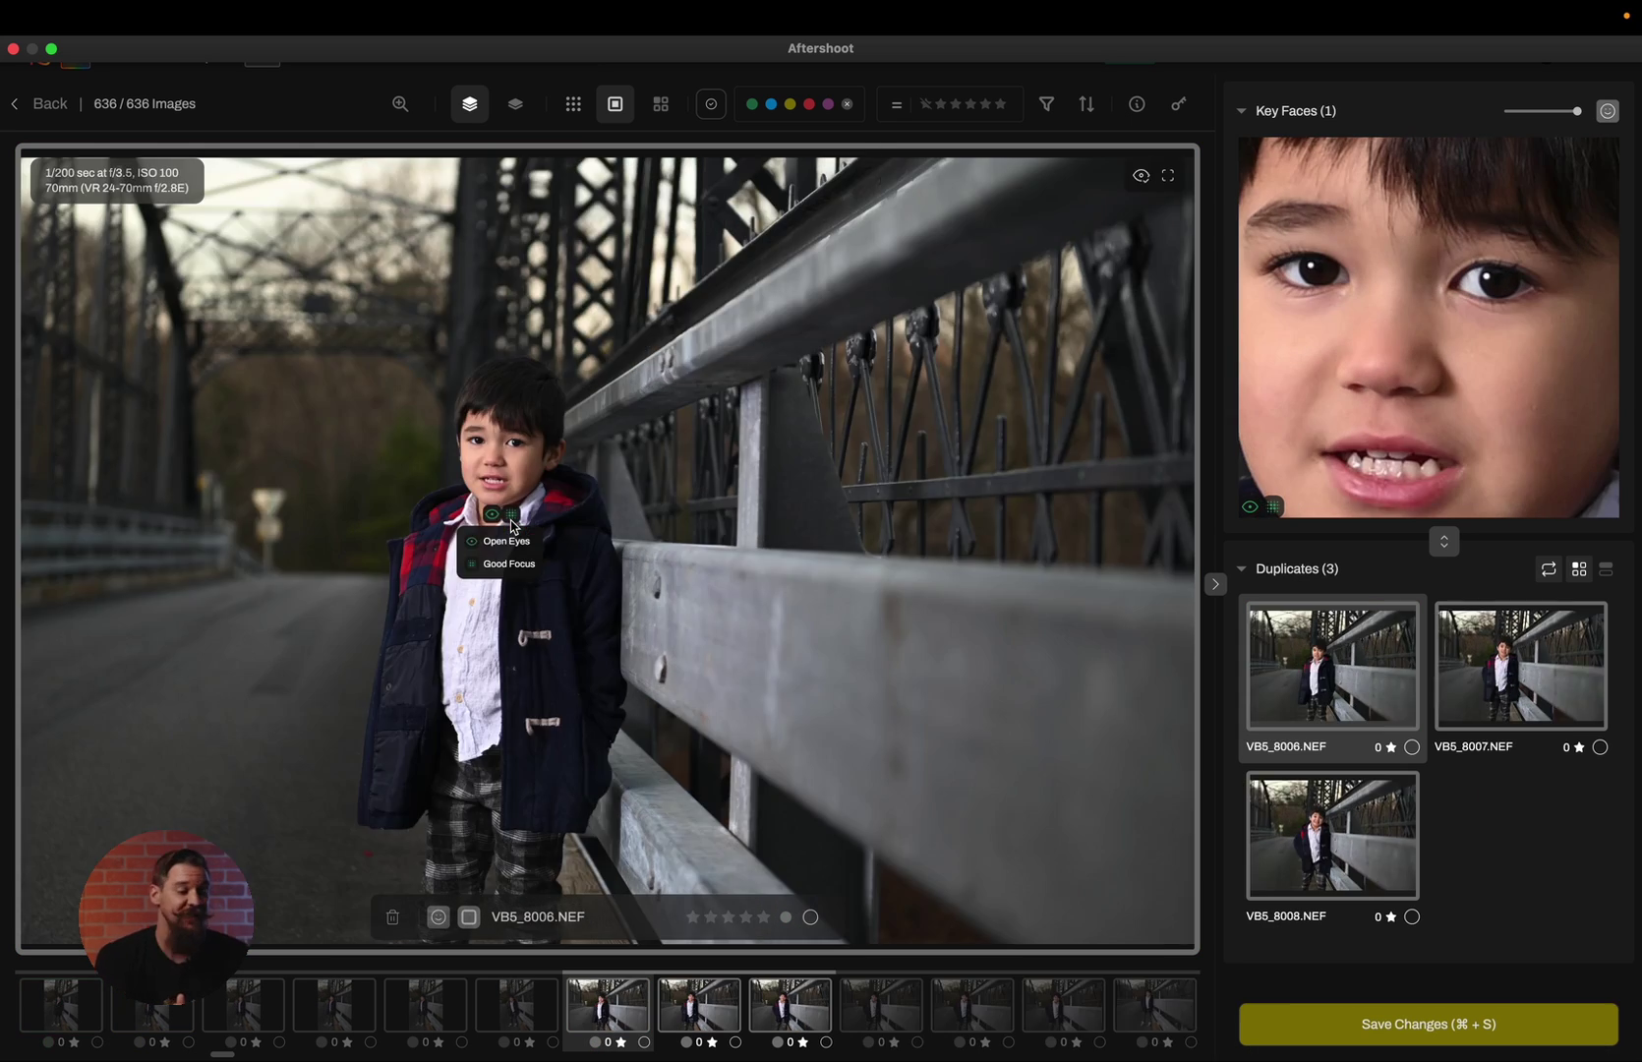
key("s")
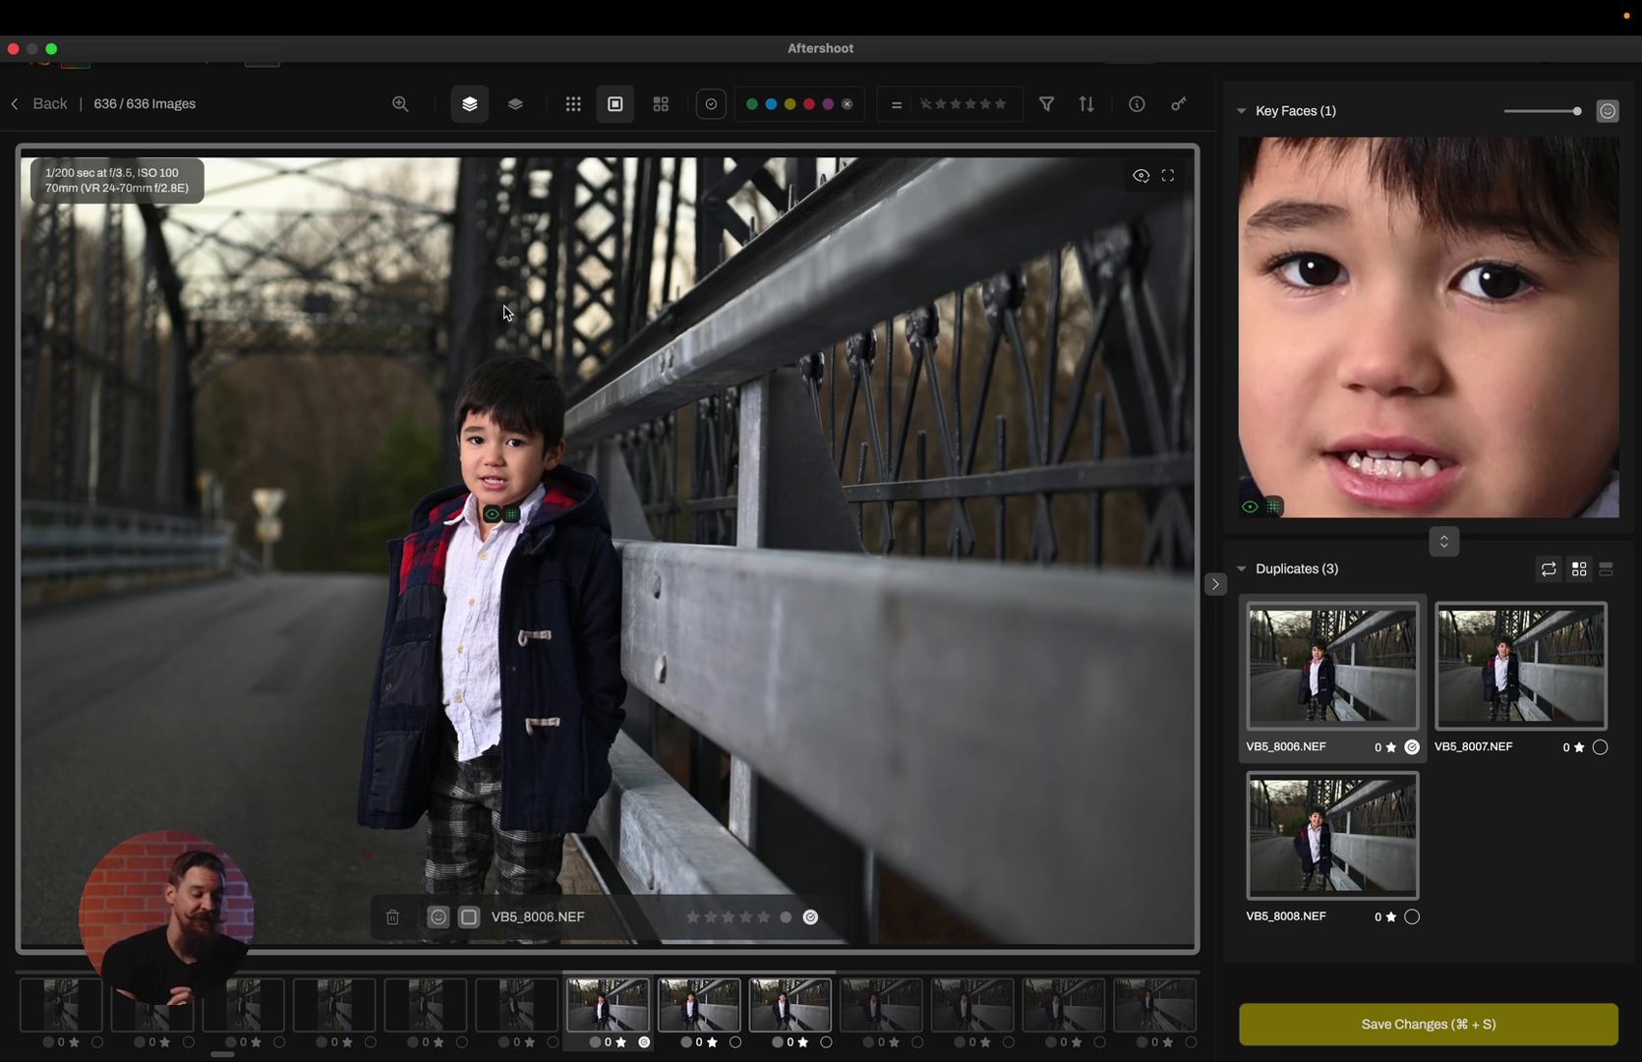
key("n")
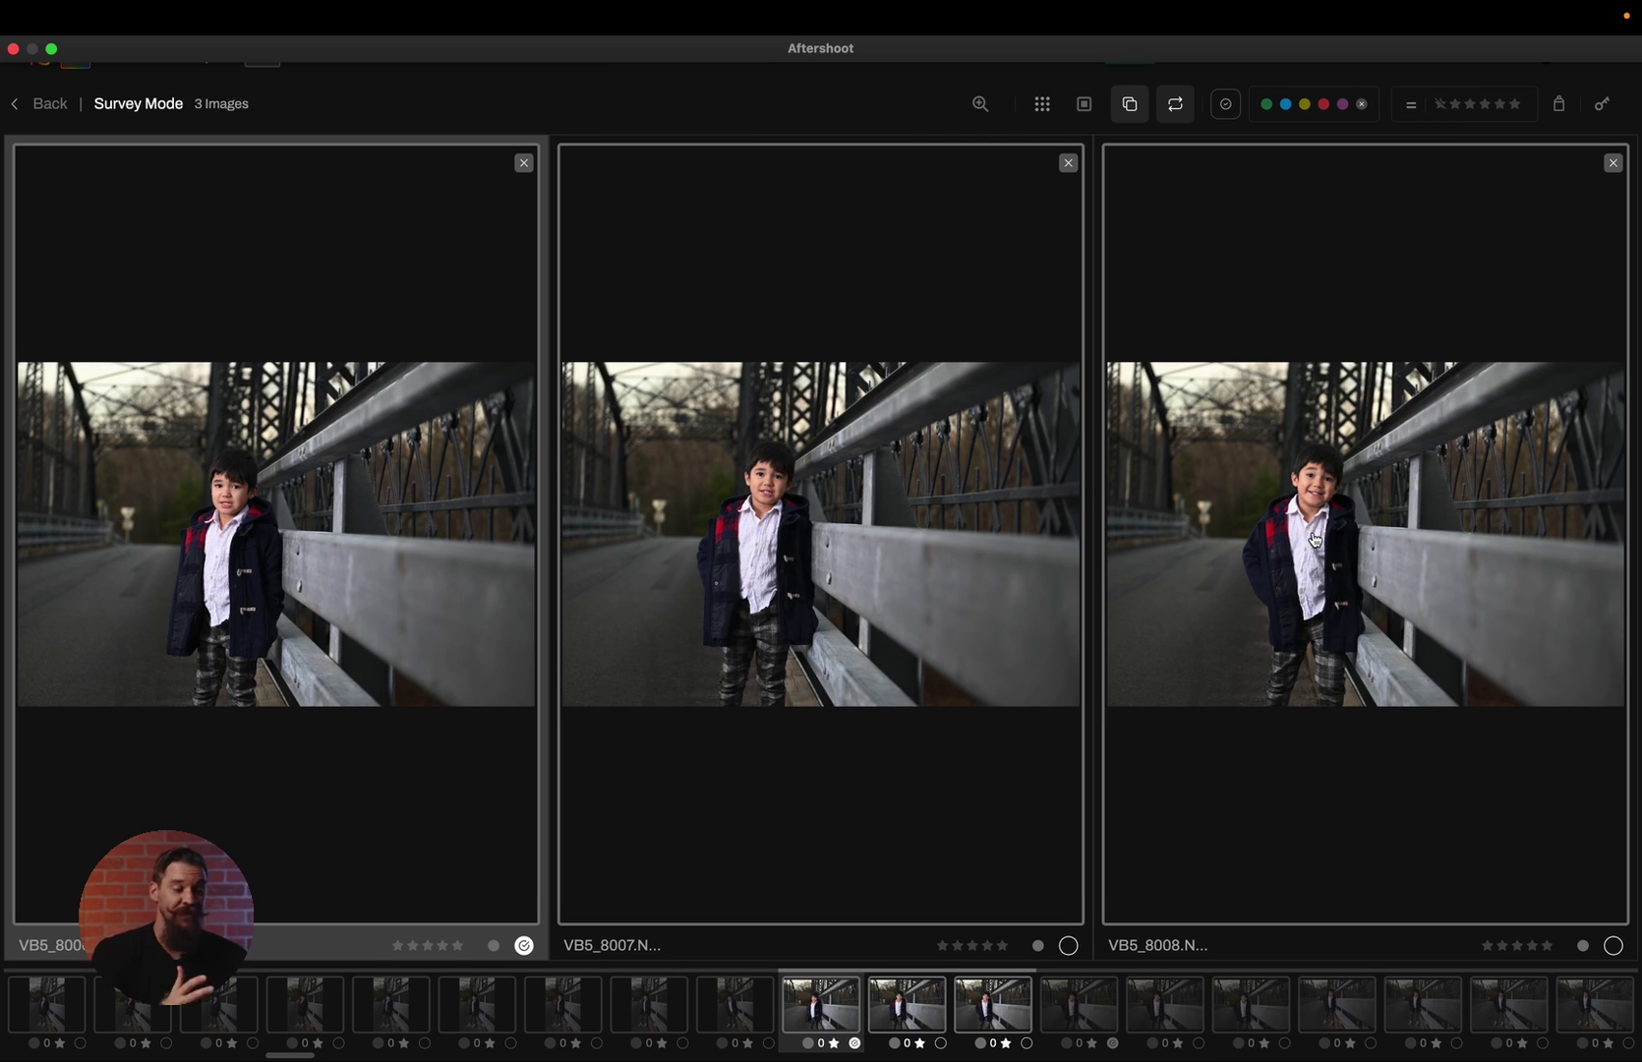
Select VB5_8008 and rate it five stars with a green label
left_click(1614, 946)
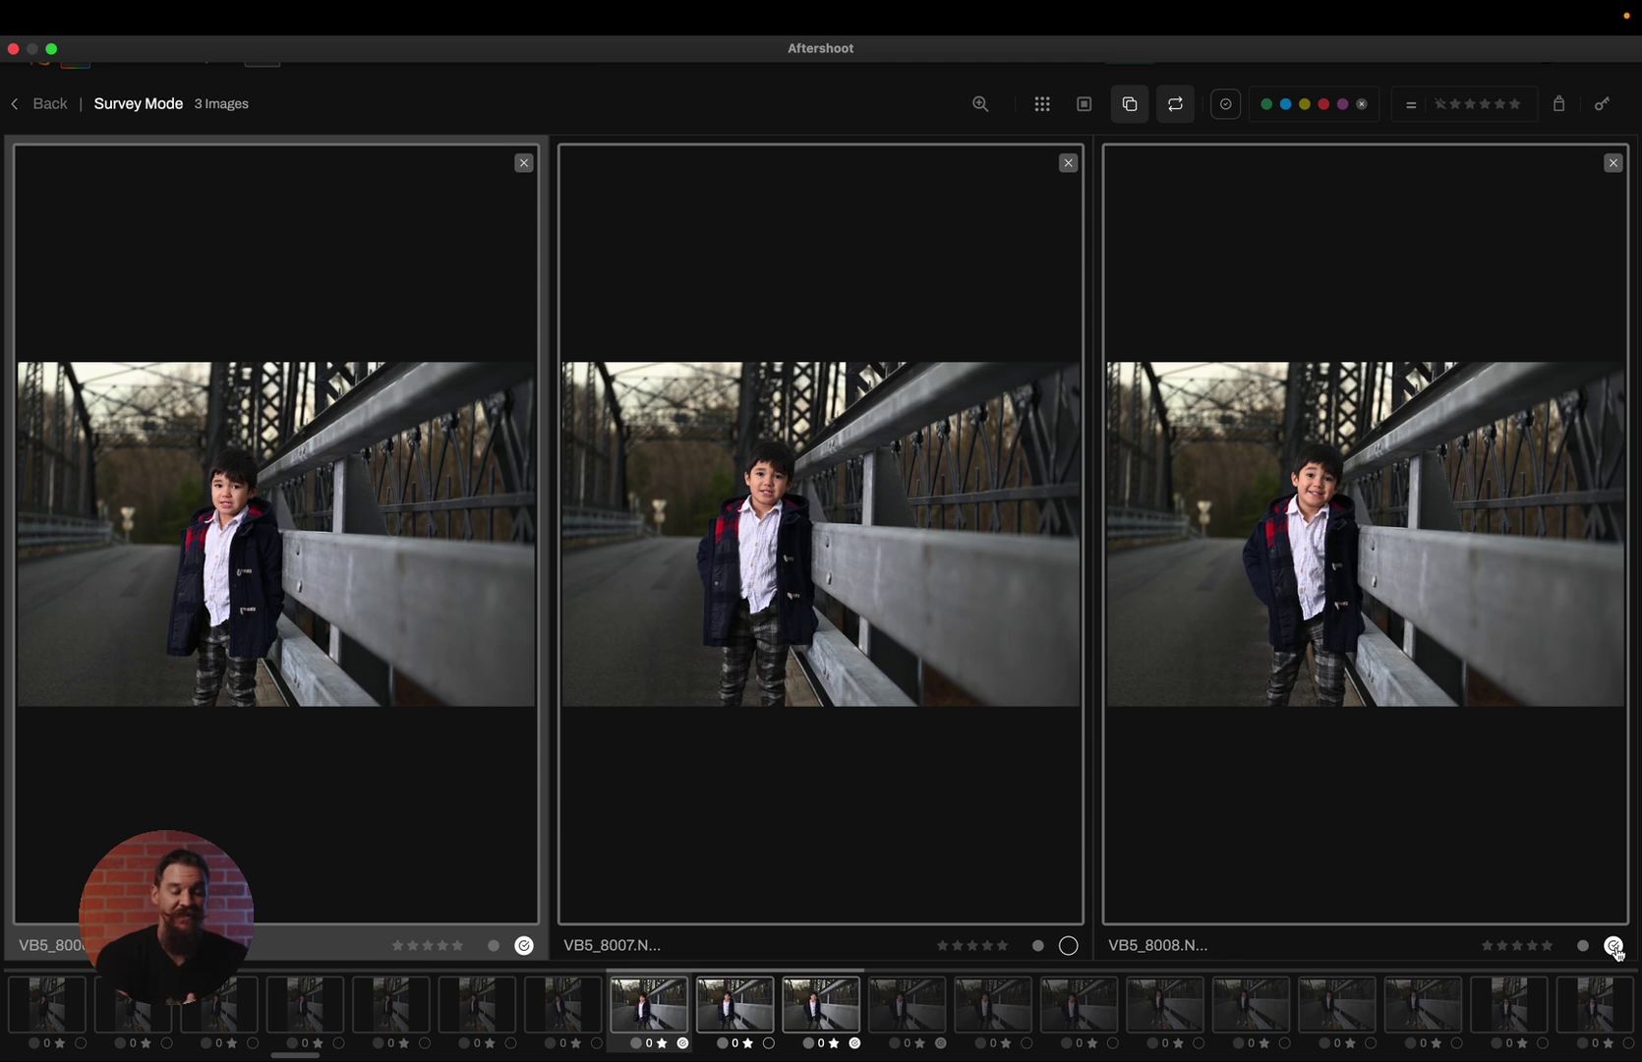
left_click(1458, 851)
key("5")
key("6")
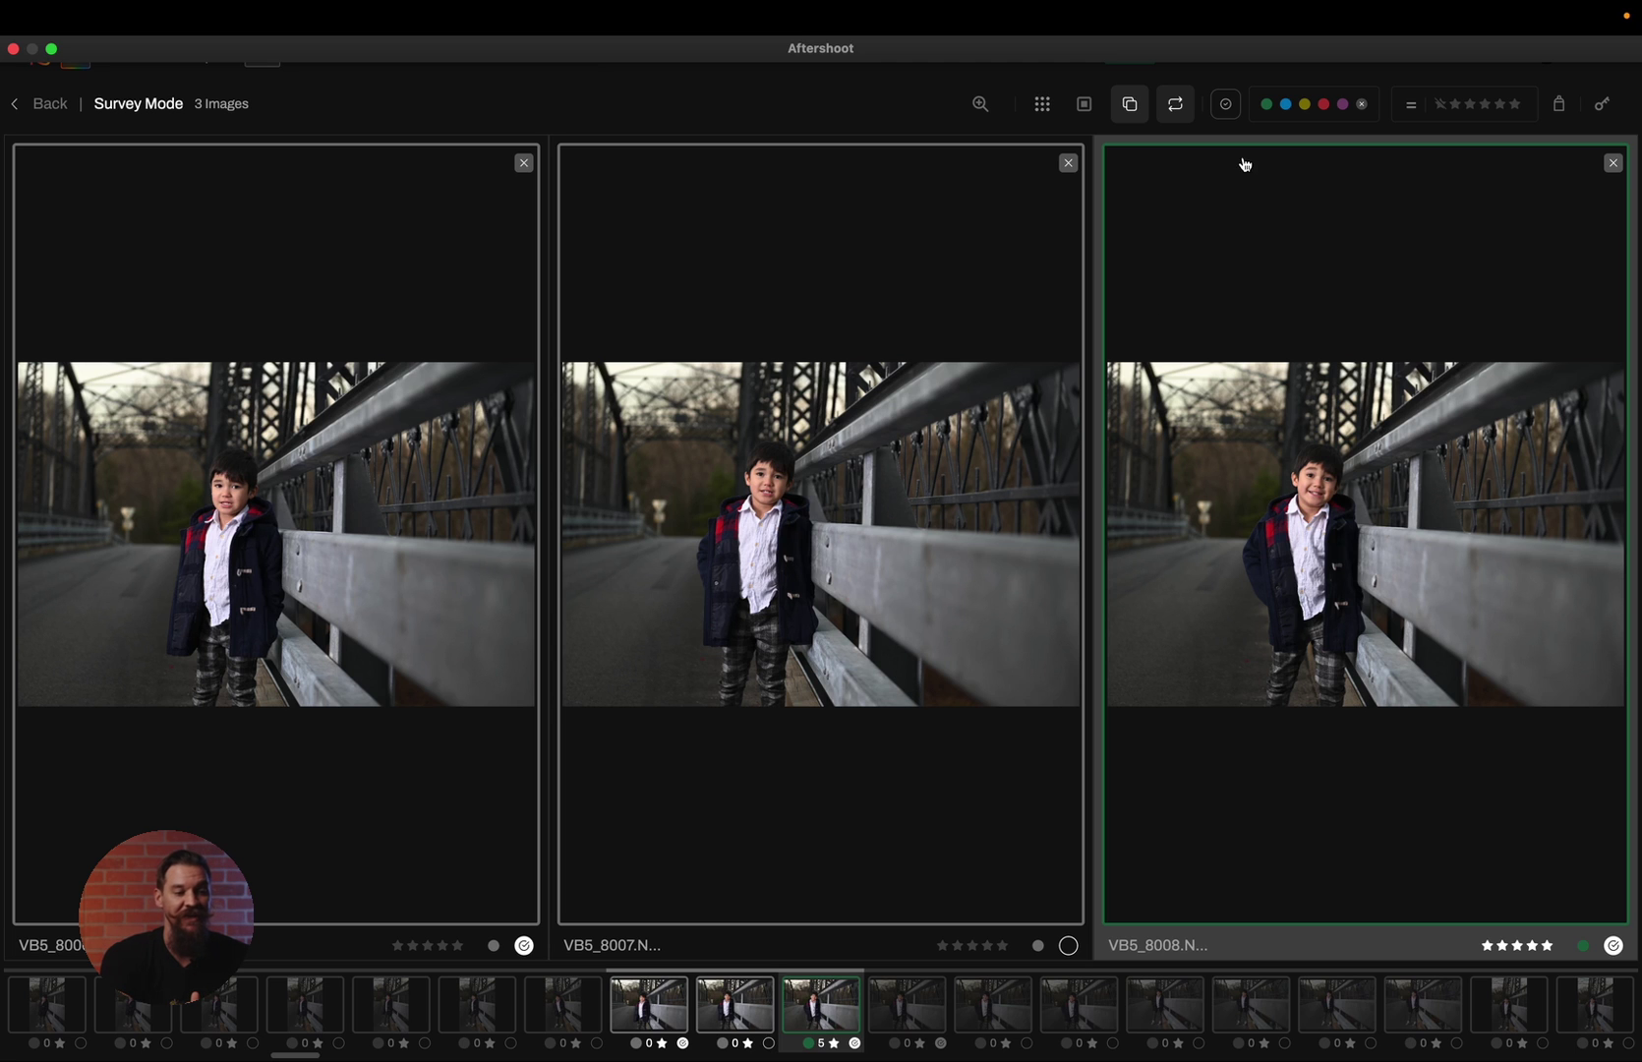
Turn on Spray Can with the left click set to apply 5 stars
left_click(1563, 108)
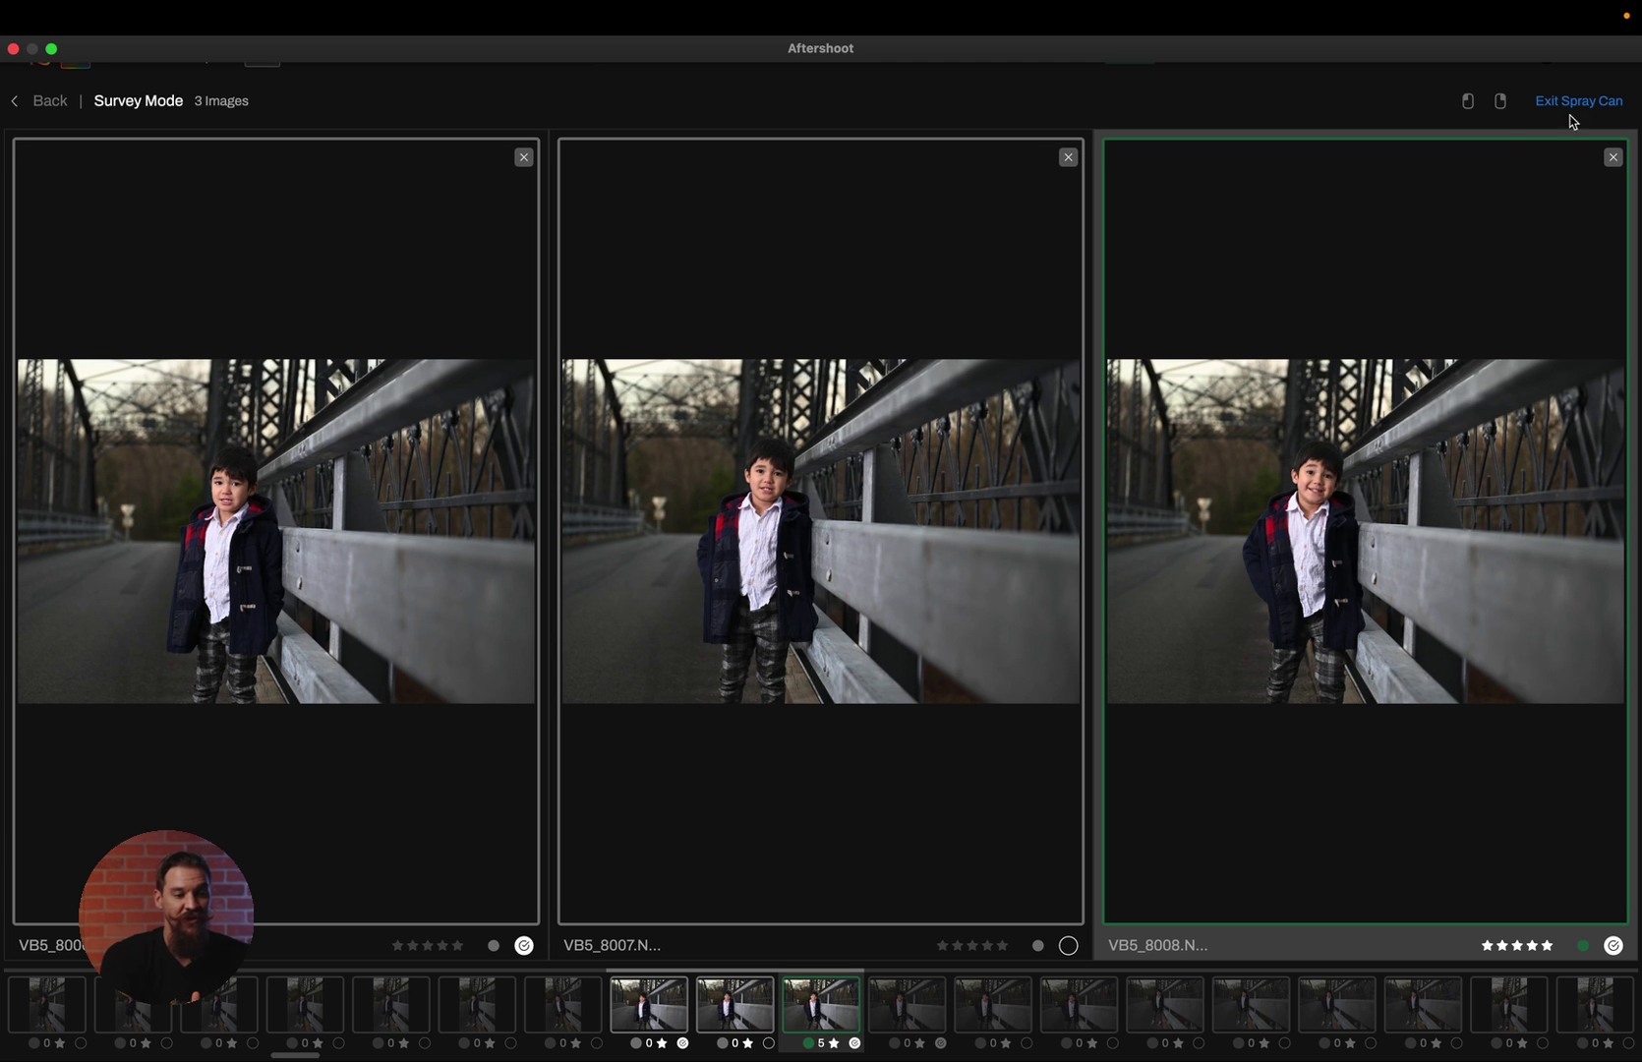
left_click(1467, 103)
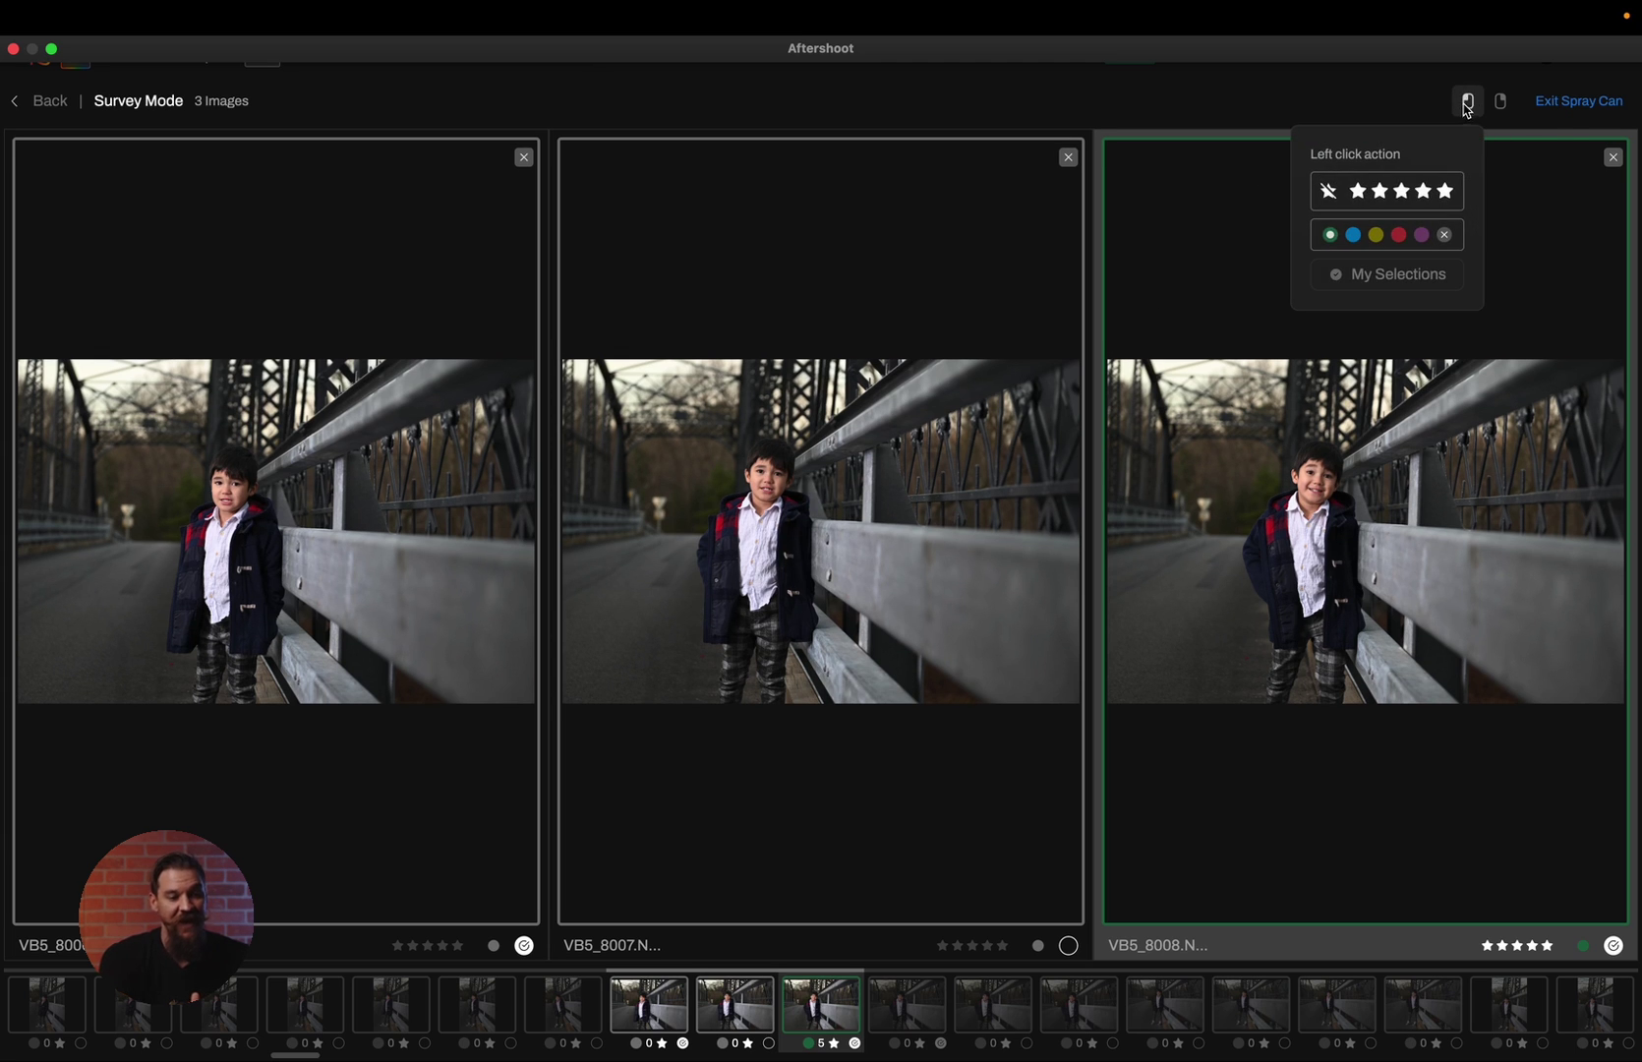
left_click(1444, 191)
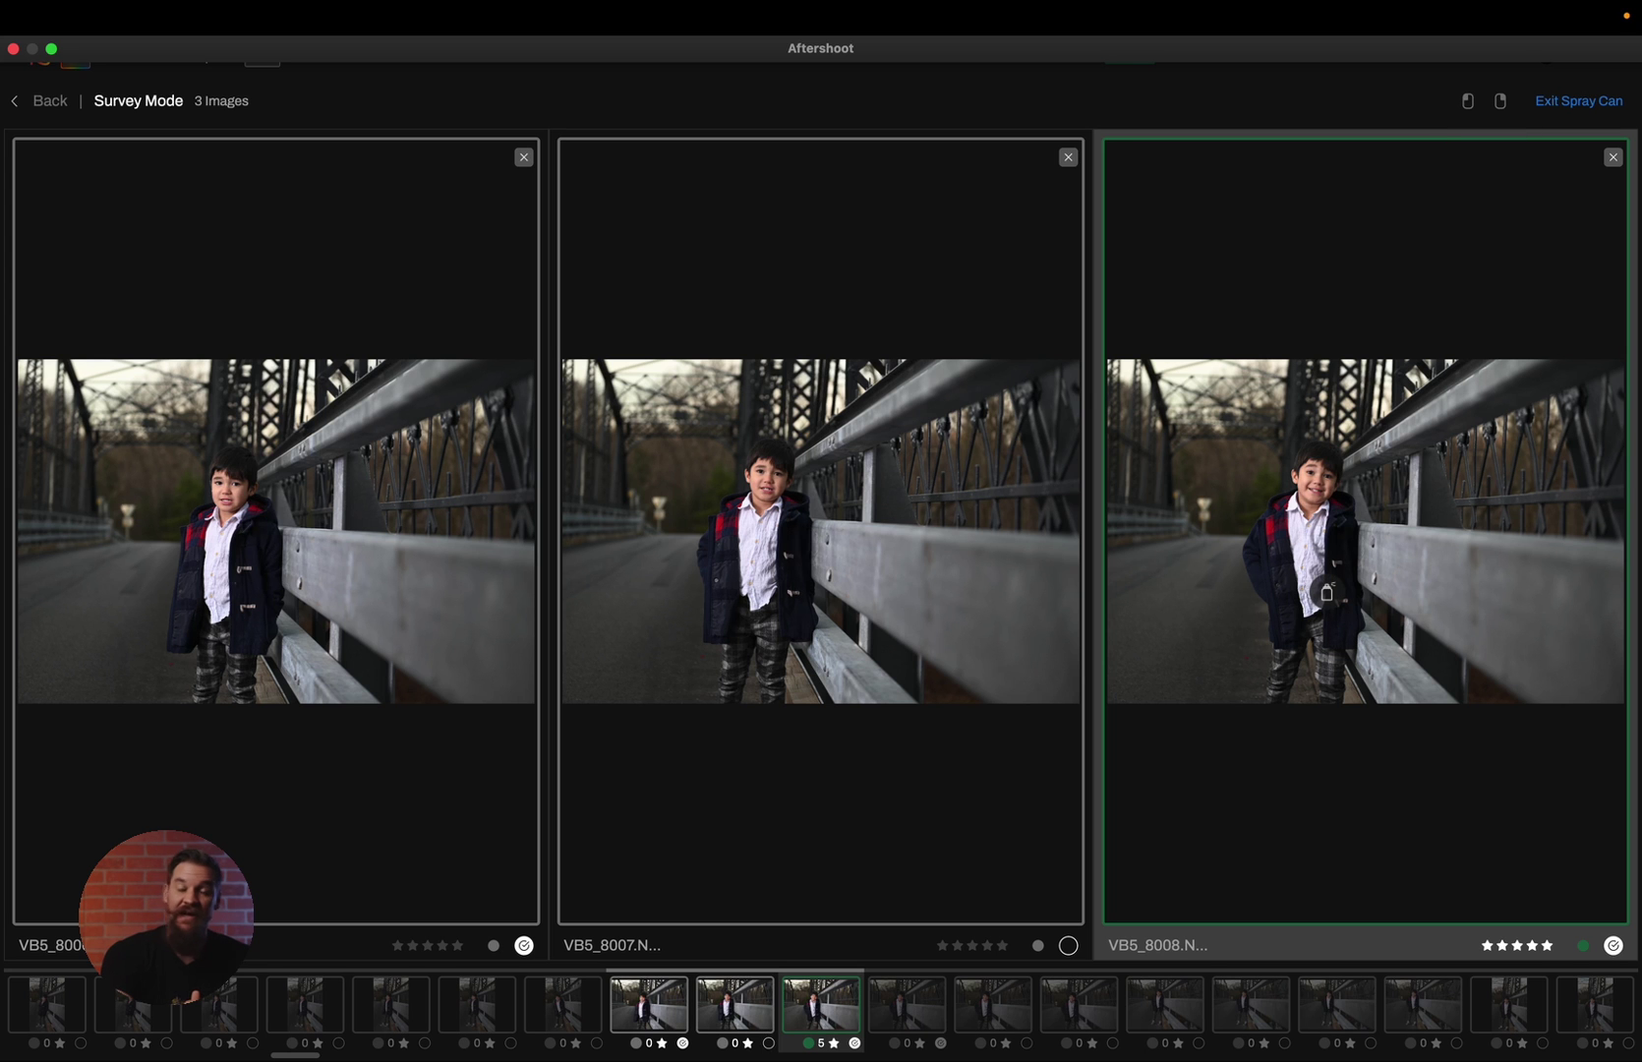
Spray five stars onto VB5_8013, VB5_8020 and VB5_8026 across successive duplicate groups
key("Down")
left_click(972, 338)
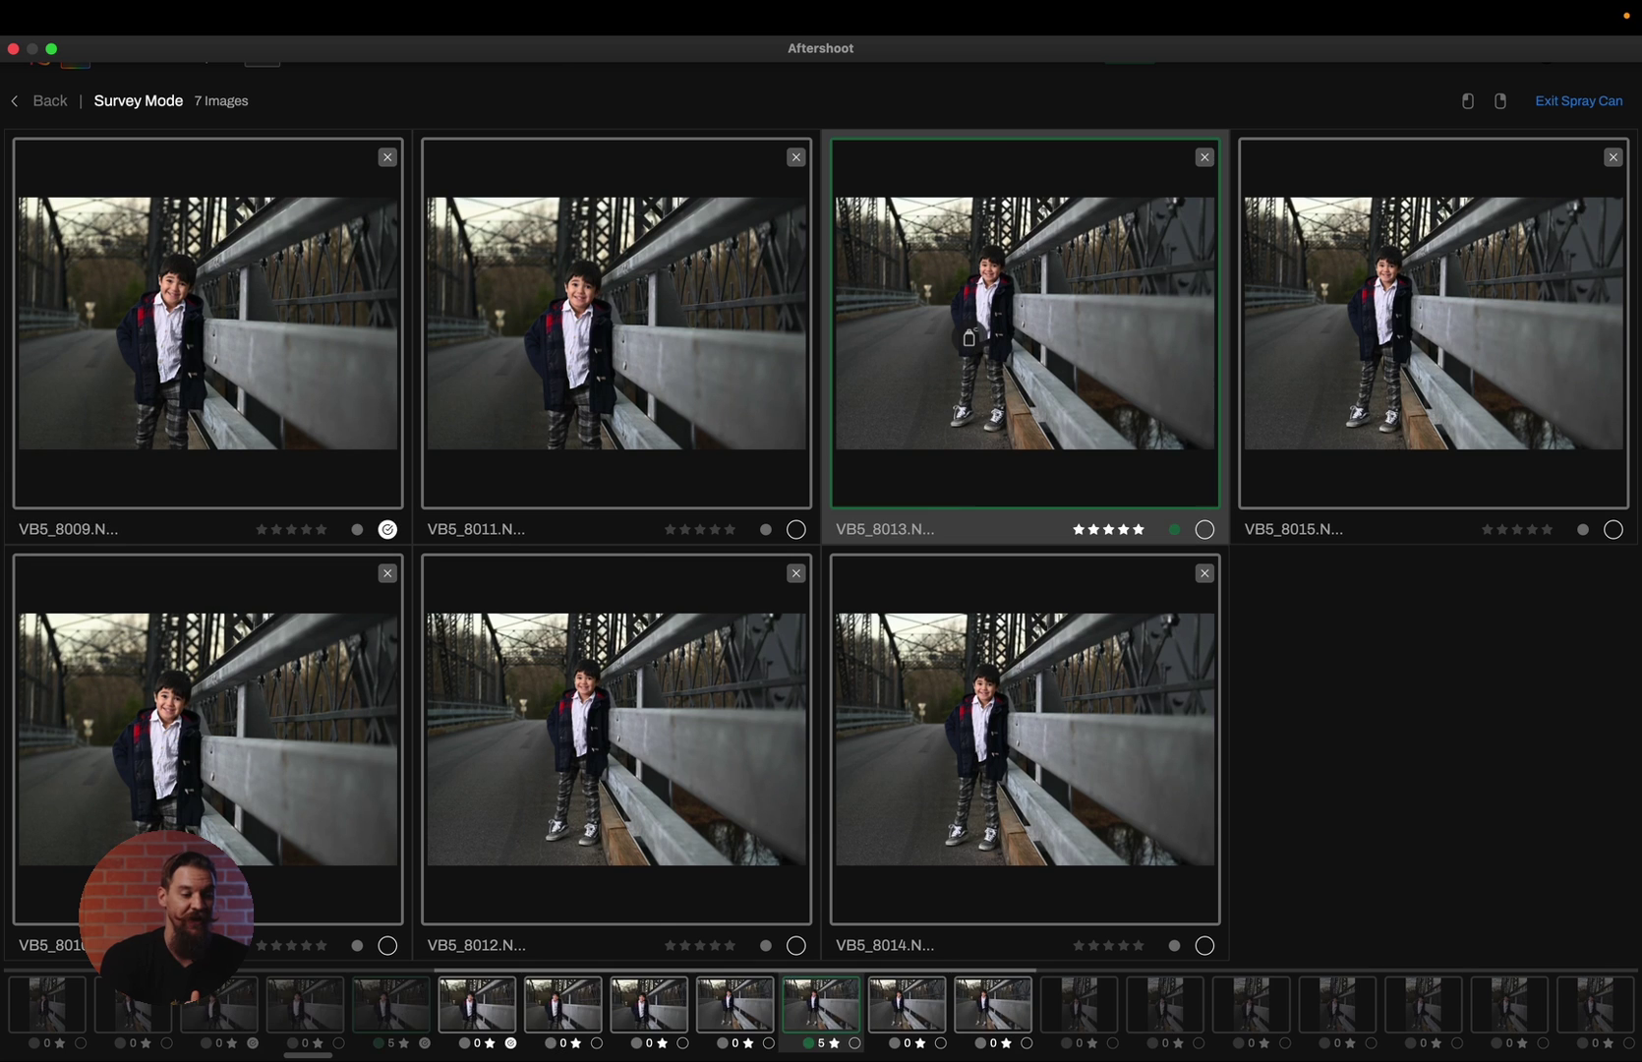
key("Down")
left_click(969, 337)
key("Down")
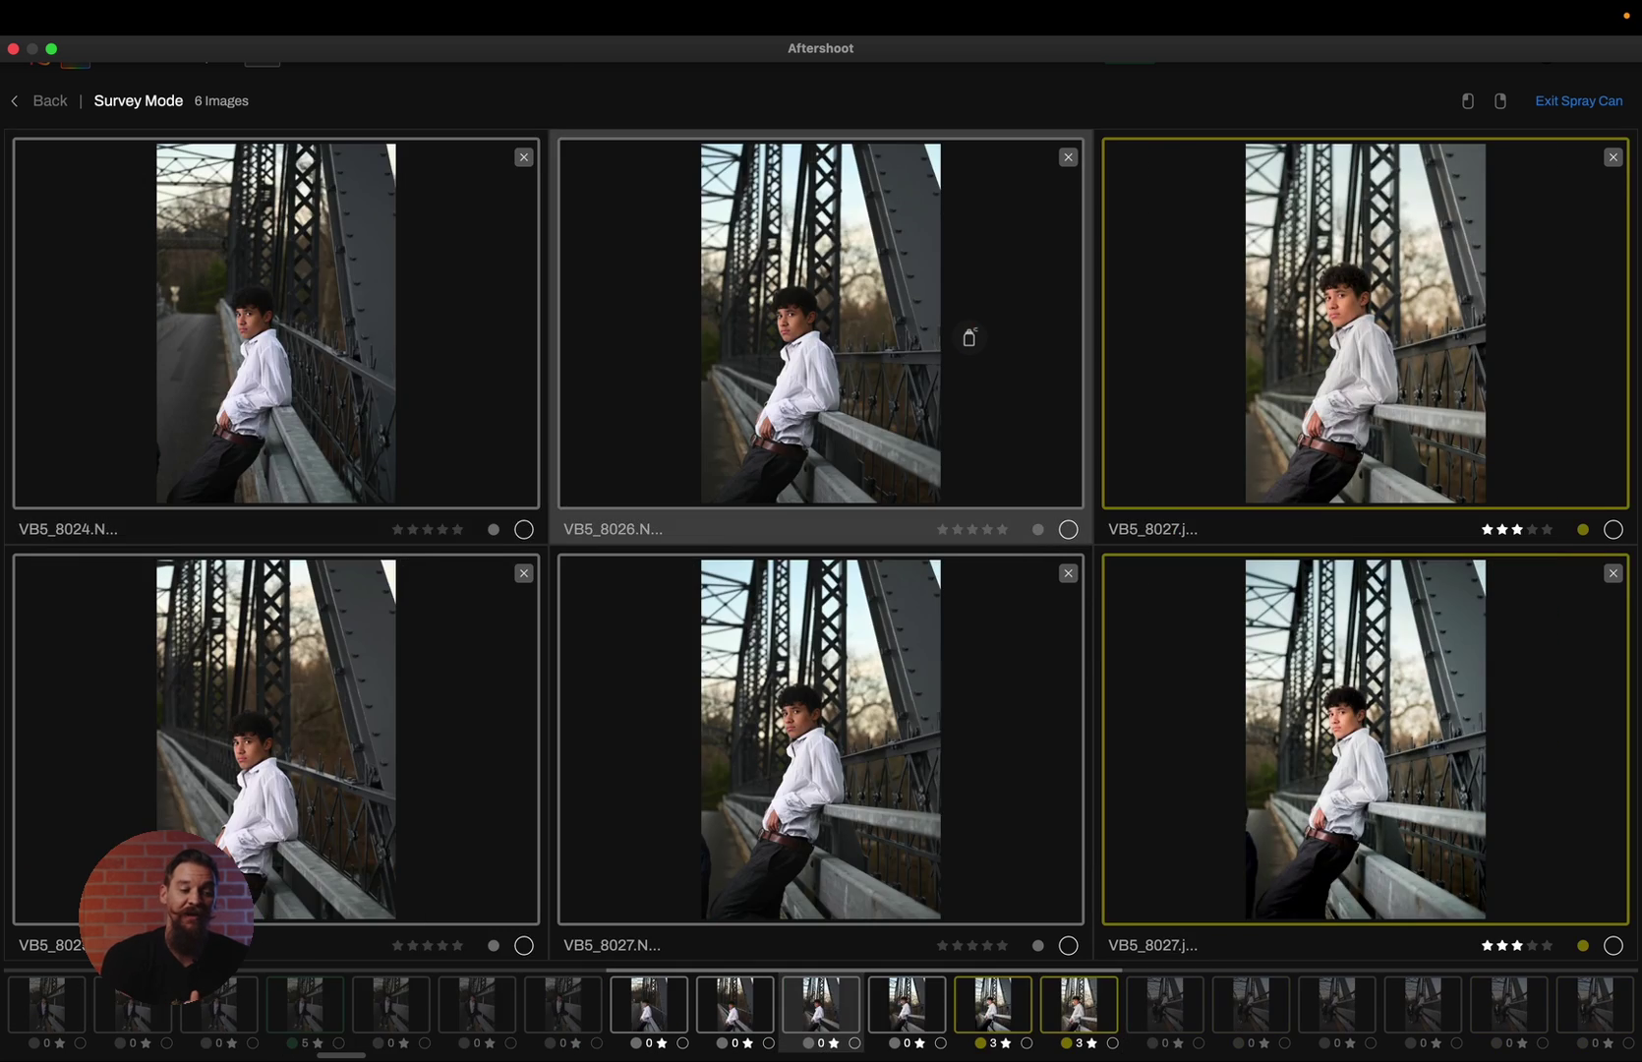
left_click(969, 337)
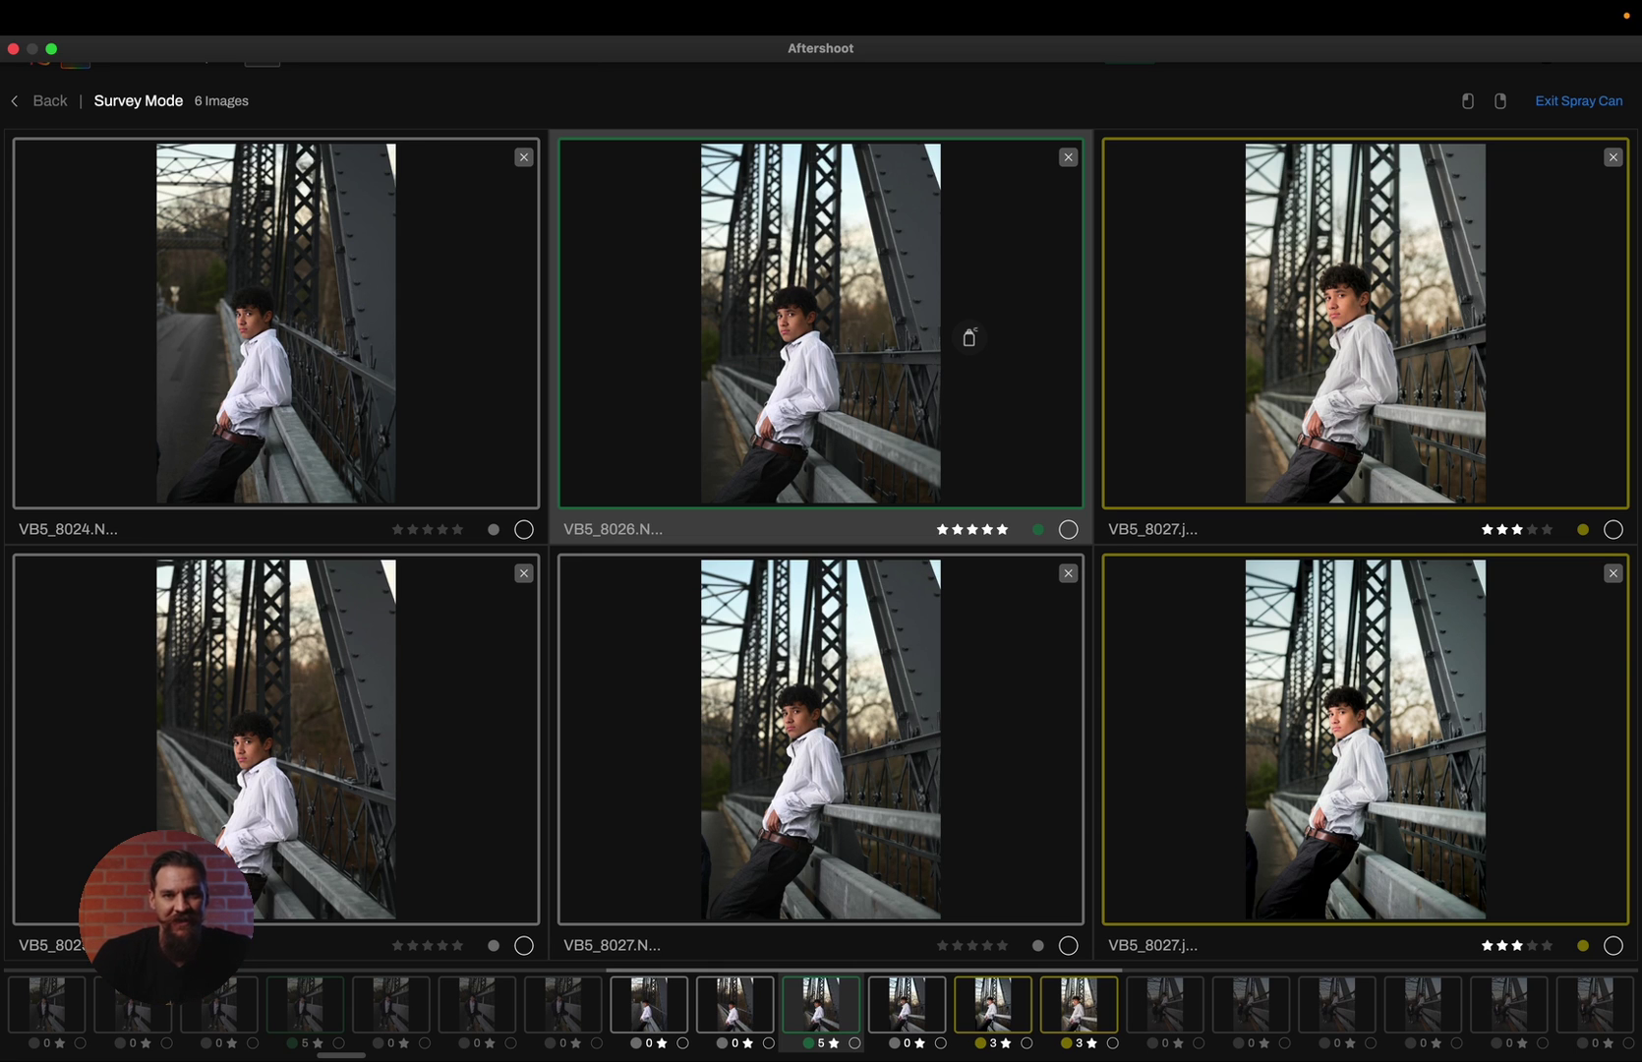
Save the culling changes and filter the album grid to the 11 green-labelled picks
left_click(47, 100)
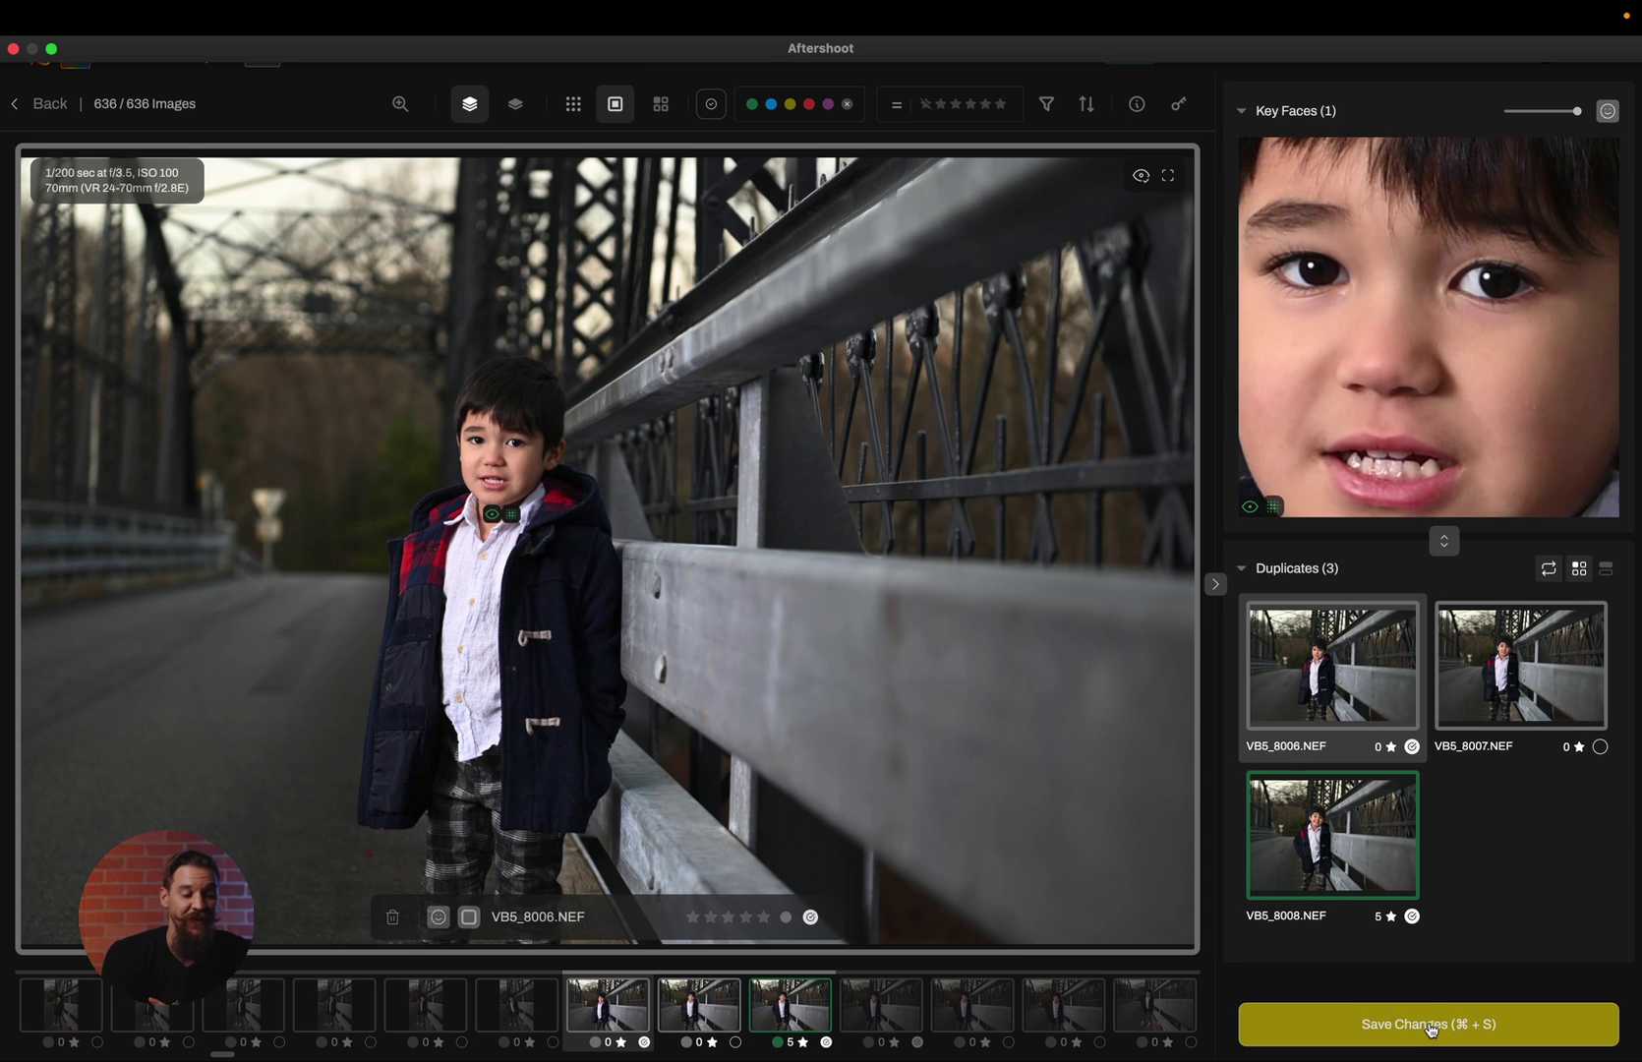
left_click(1431, 1025)
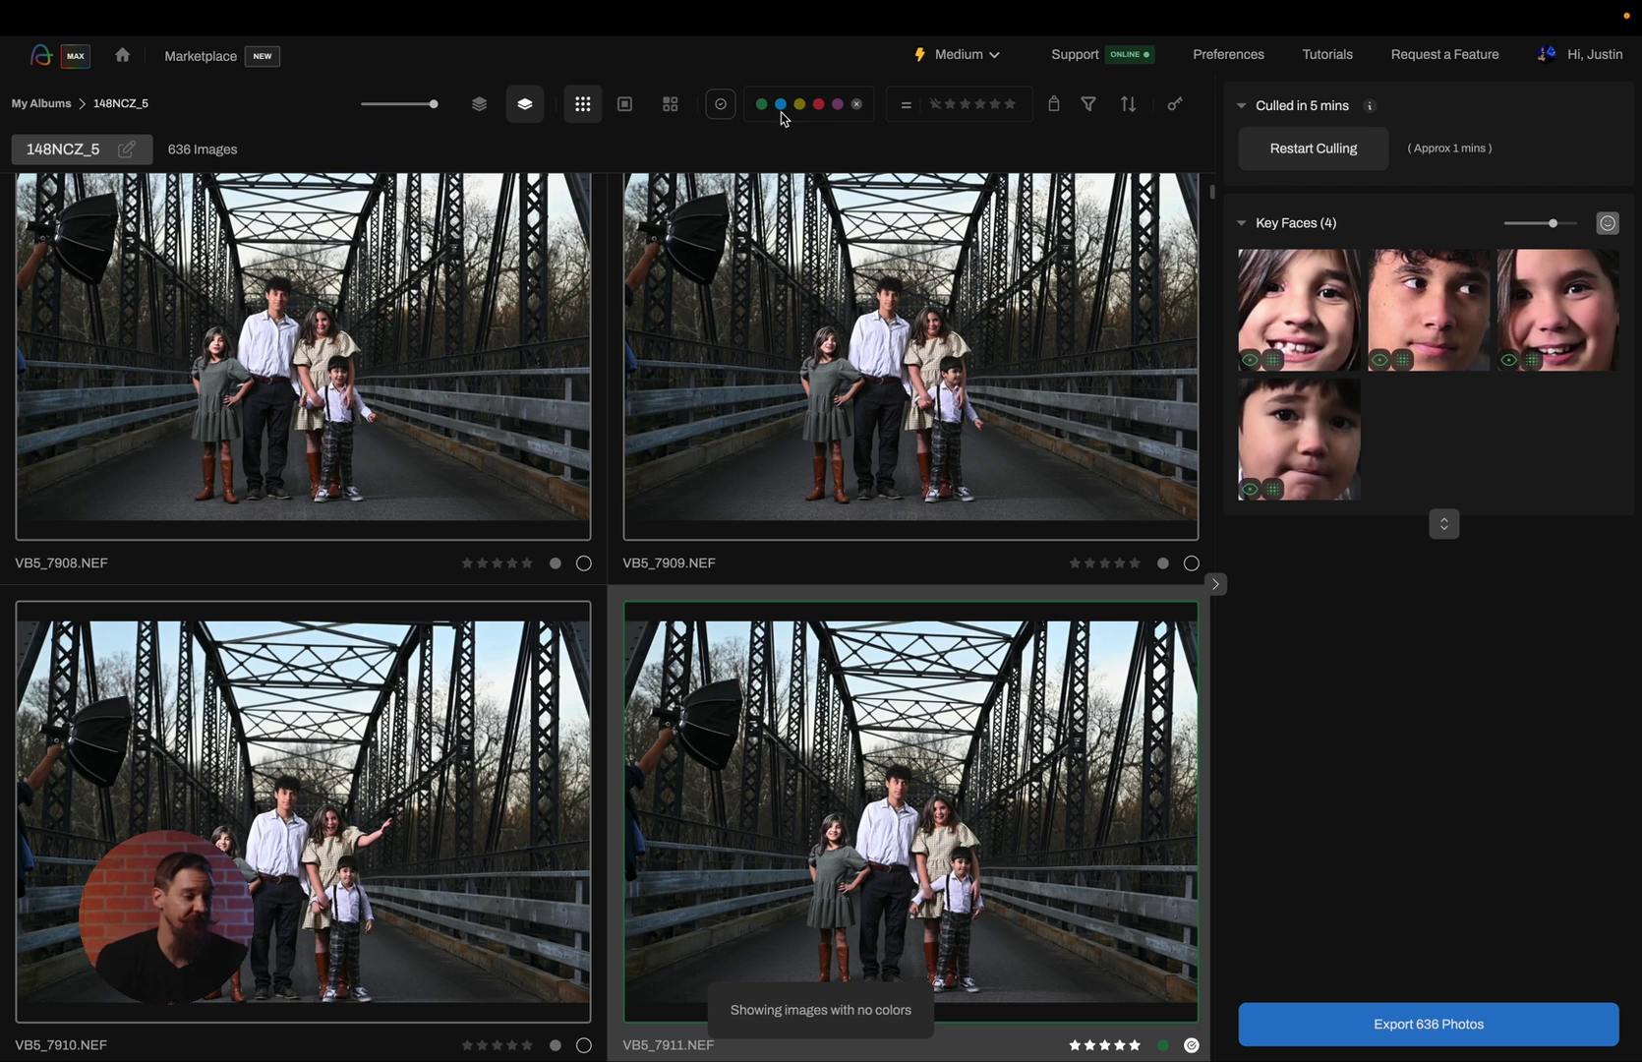
left_click(761, 104)
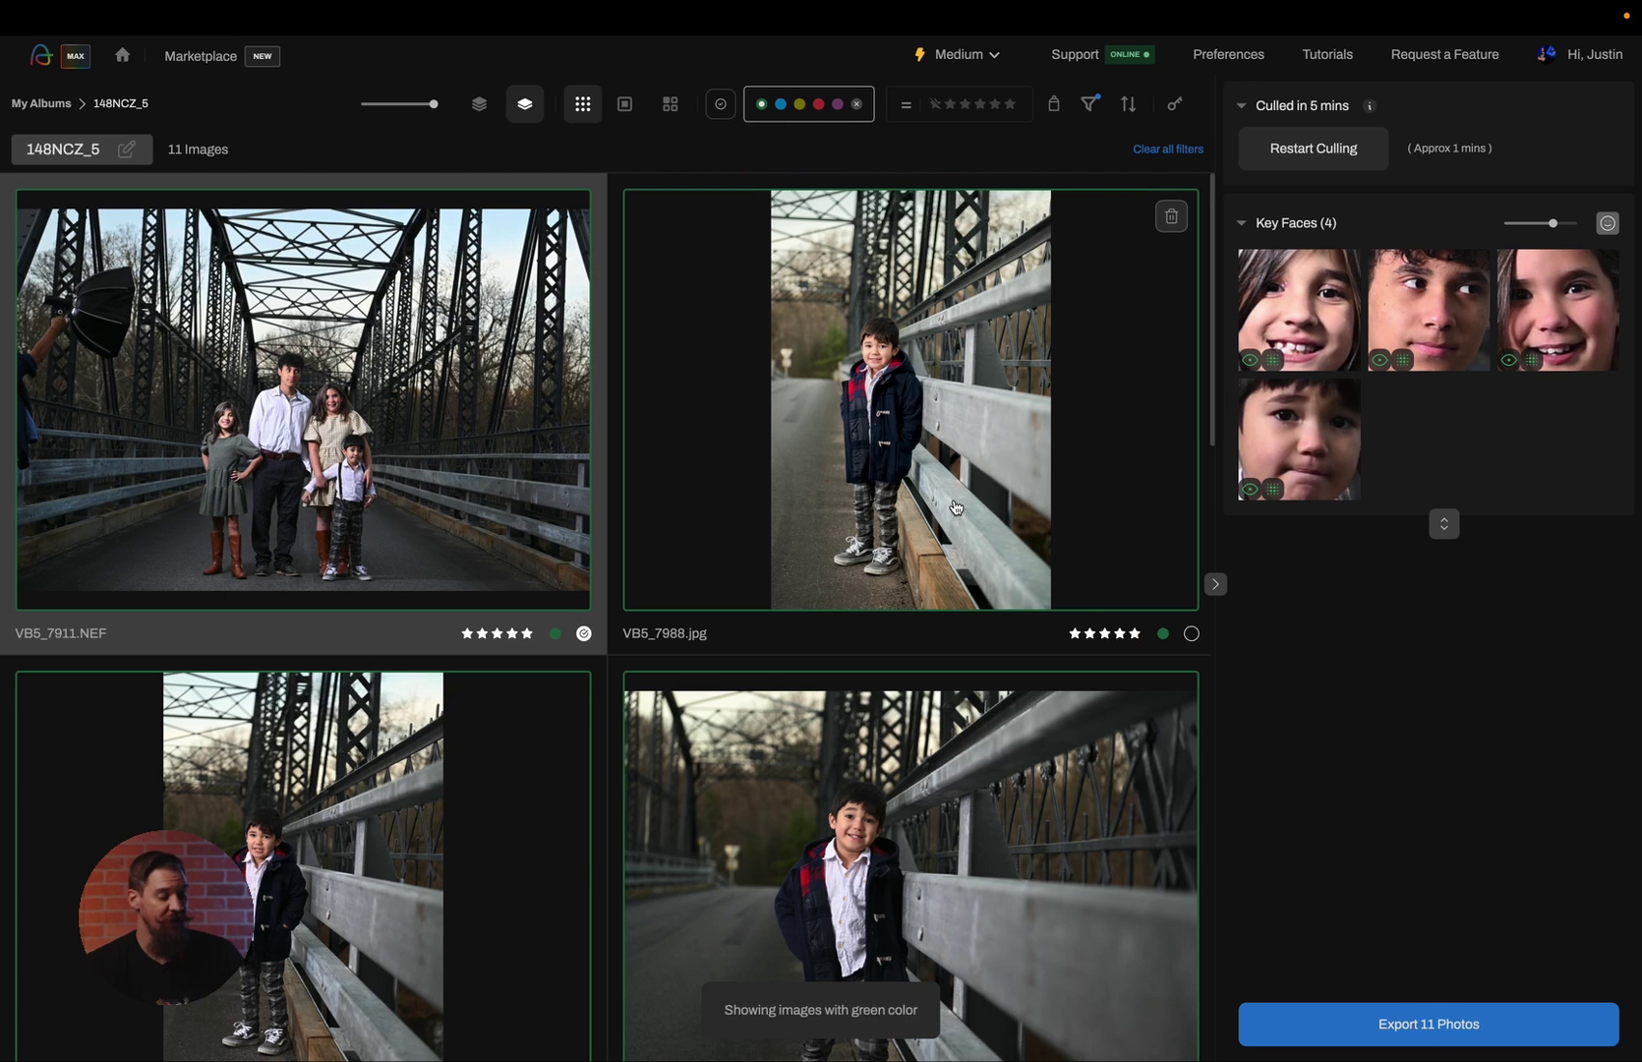
left_click_drag(934, 394, 741, 753)
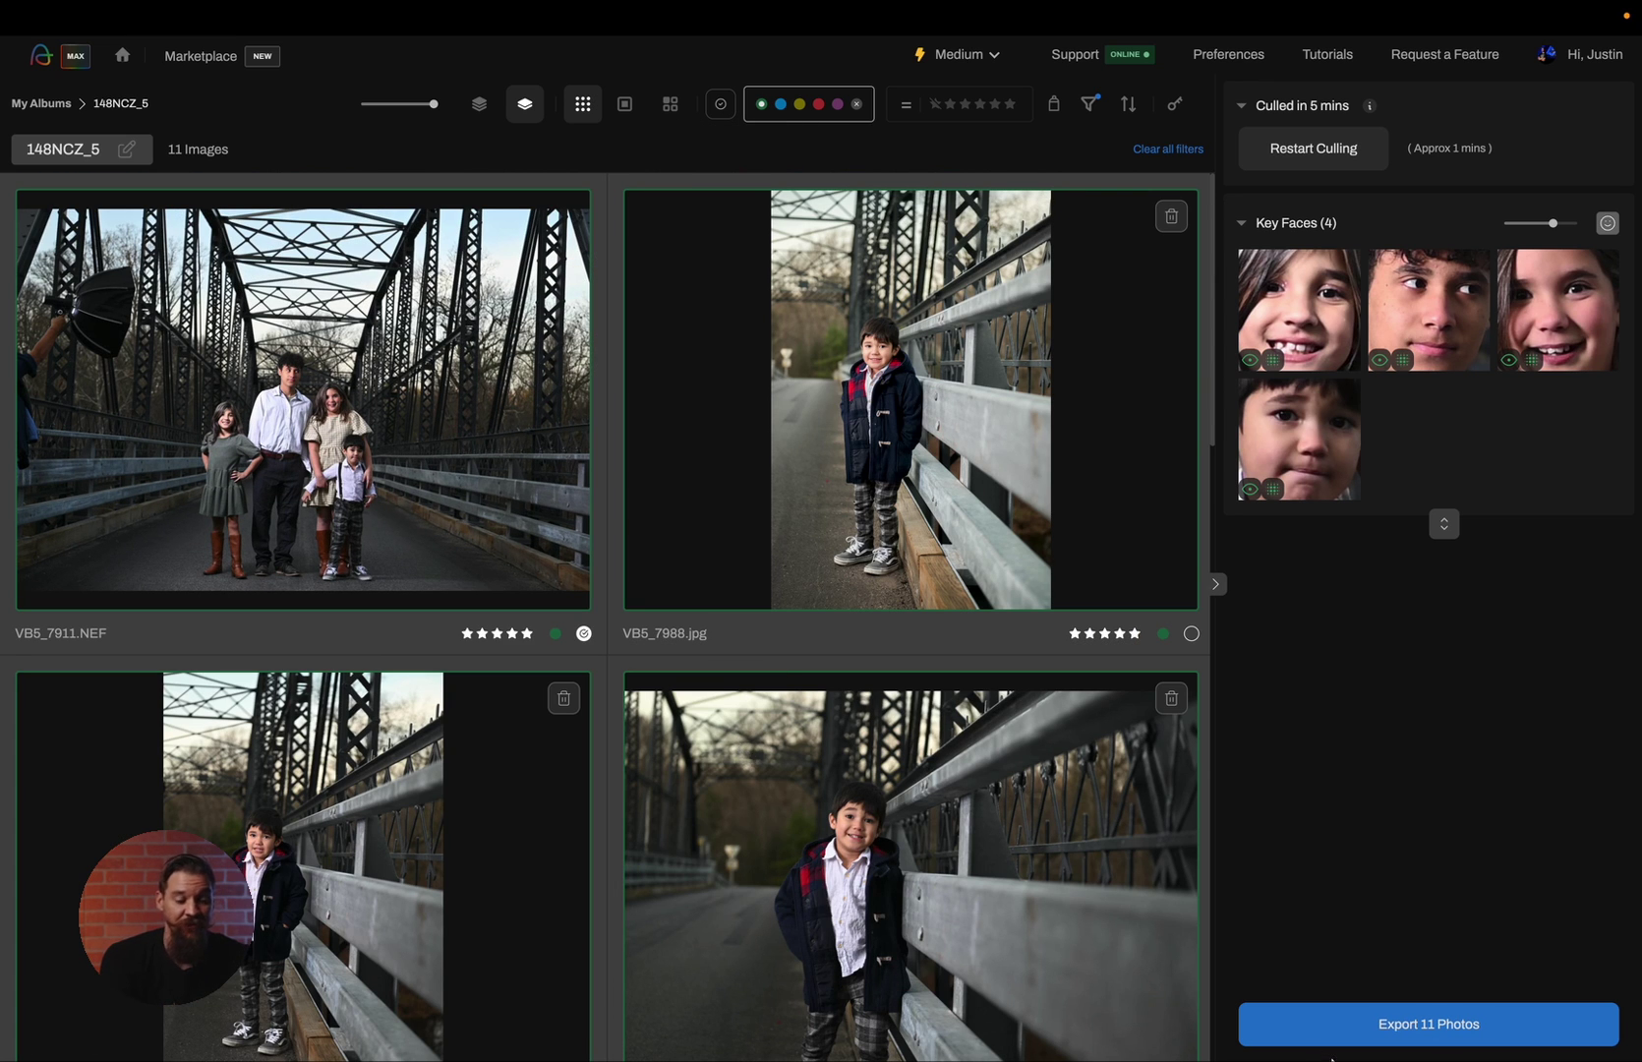